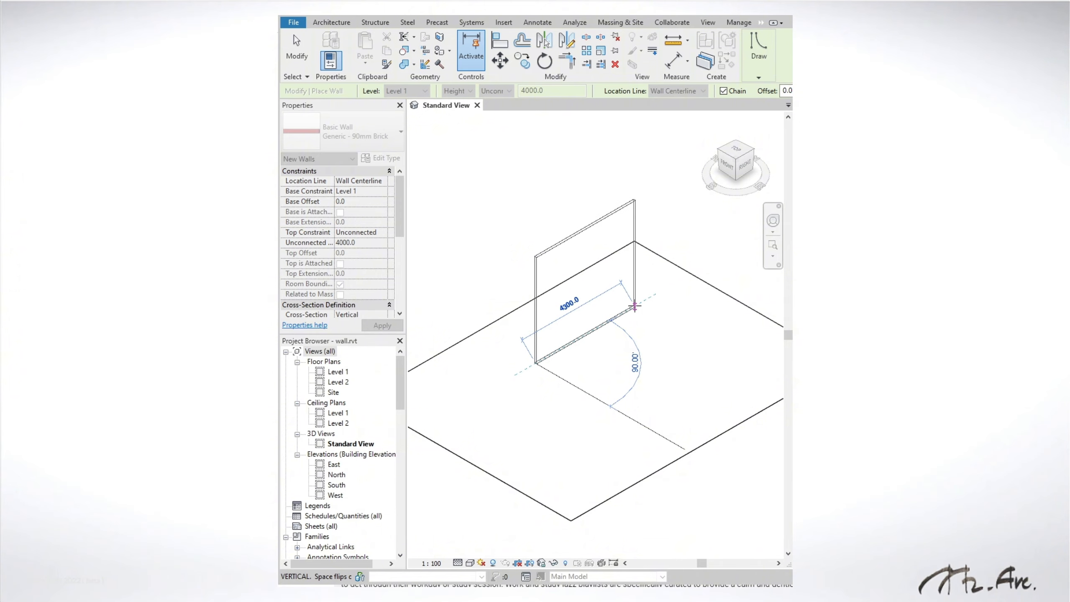
- Finish the Generic - 90mm Brick wall on Level 1 at about 4300 mm long
click(623, 302)
key(Escape)
key(Escape)
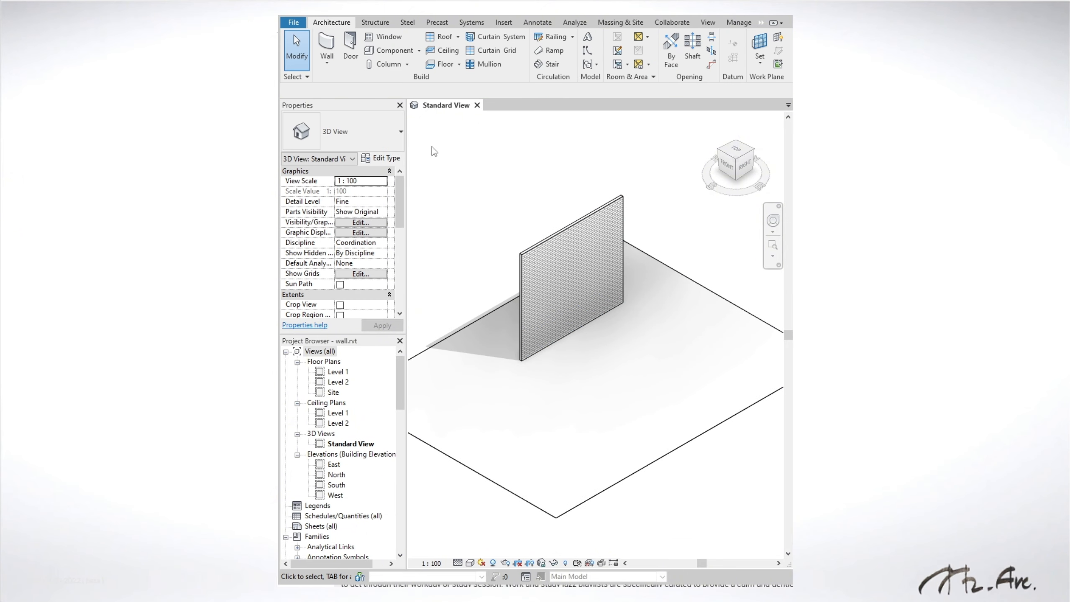
- Draw a 4000 mm high Storefront curtain wall on Level 1, parallel to the brick wall and in front of it
click(327, 62)
click(341, 85)
click(343, 132)
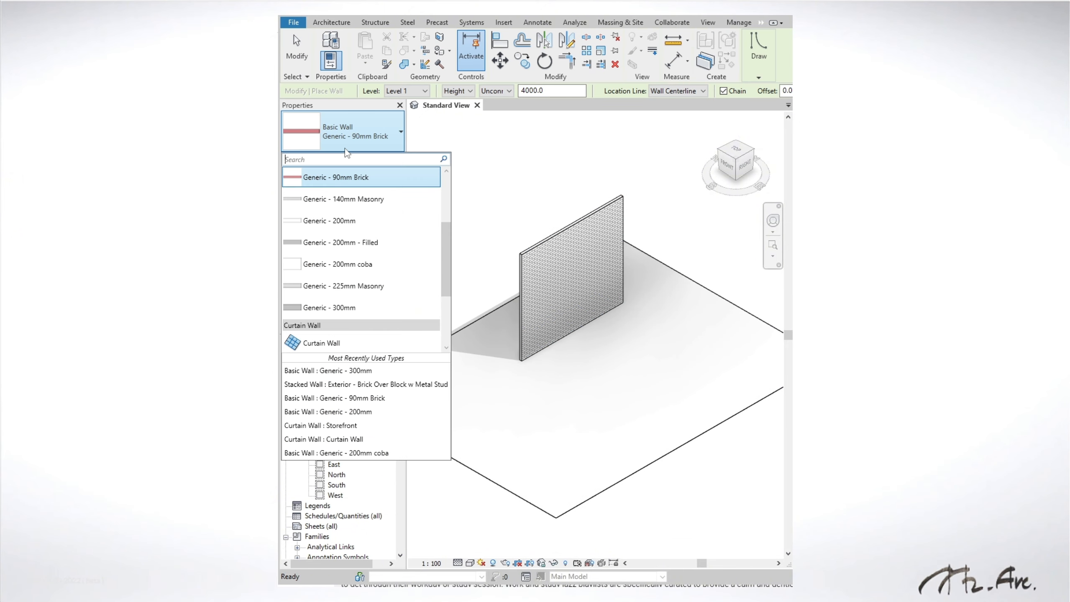
scroll(341, 270, down, 3)
click(321, 319)
click(563, 382)
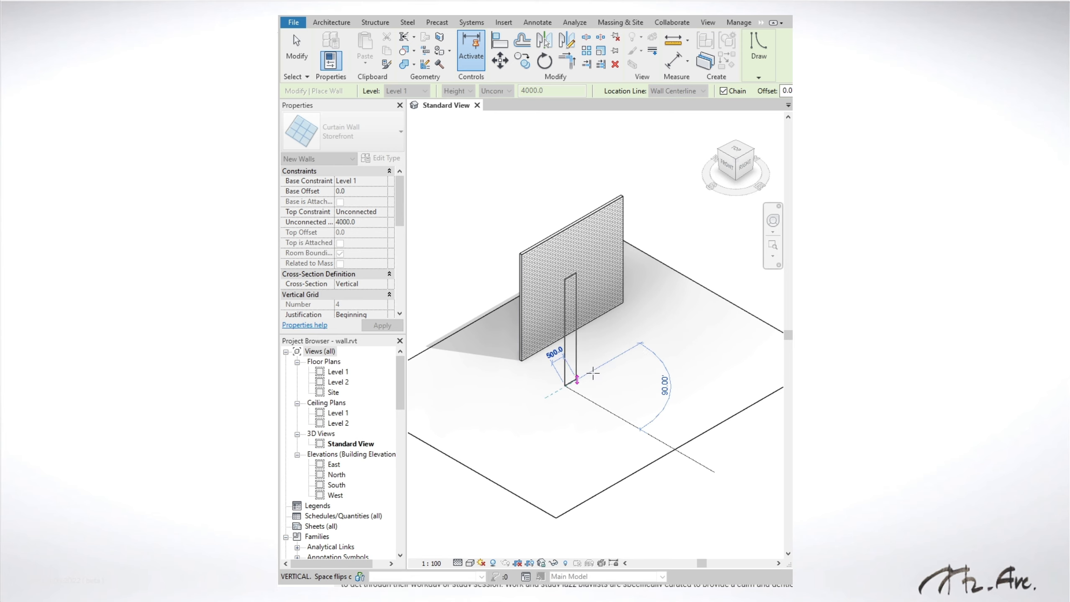
click(668, 329)
key(Escape)
key(Escape)
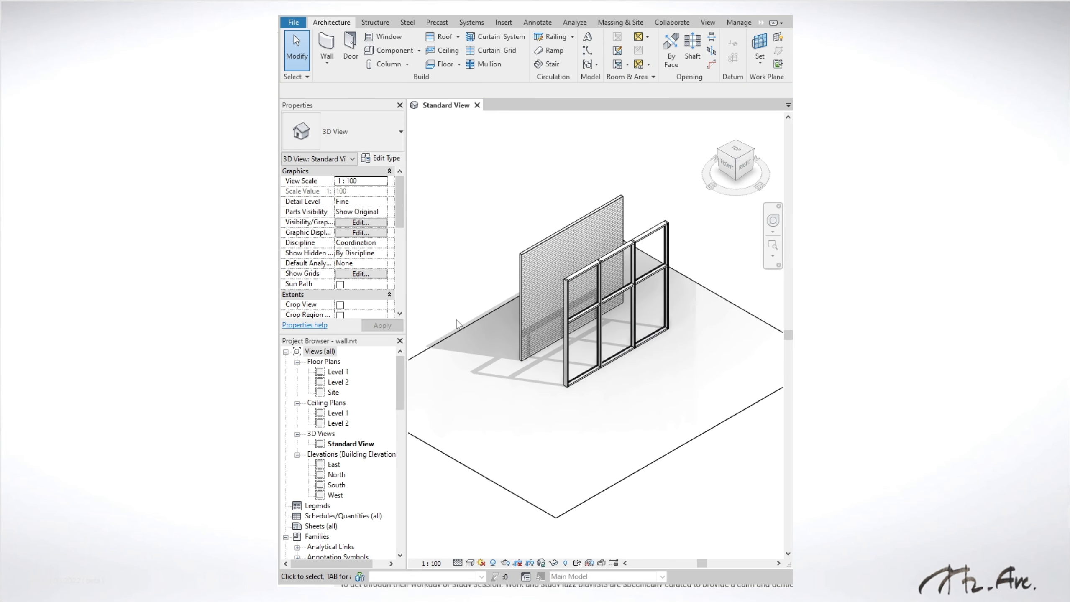
- Draw a 4000 mm high Exterior - Brick Over Block w Metal Stud stacked wall parallel to and in front of the storefront
click(323, 67)
click(338, 91)
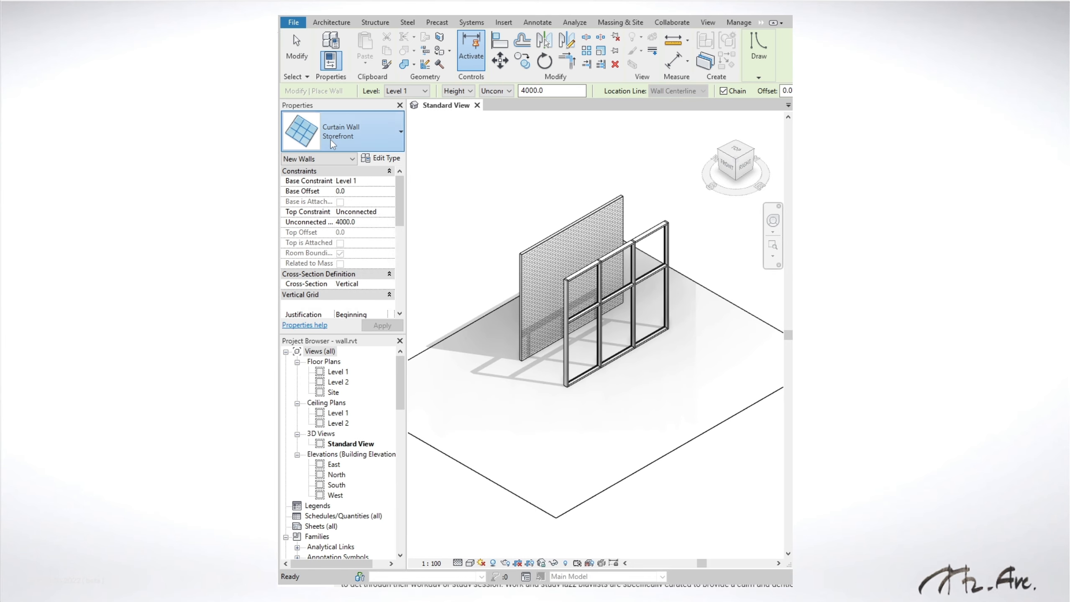
click(330, 139)
click(337, 336)
click(712, 364)
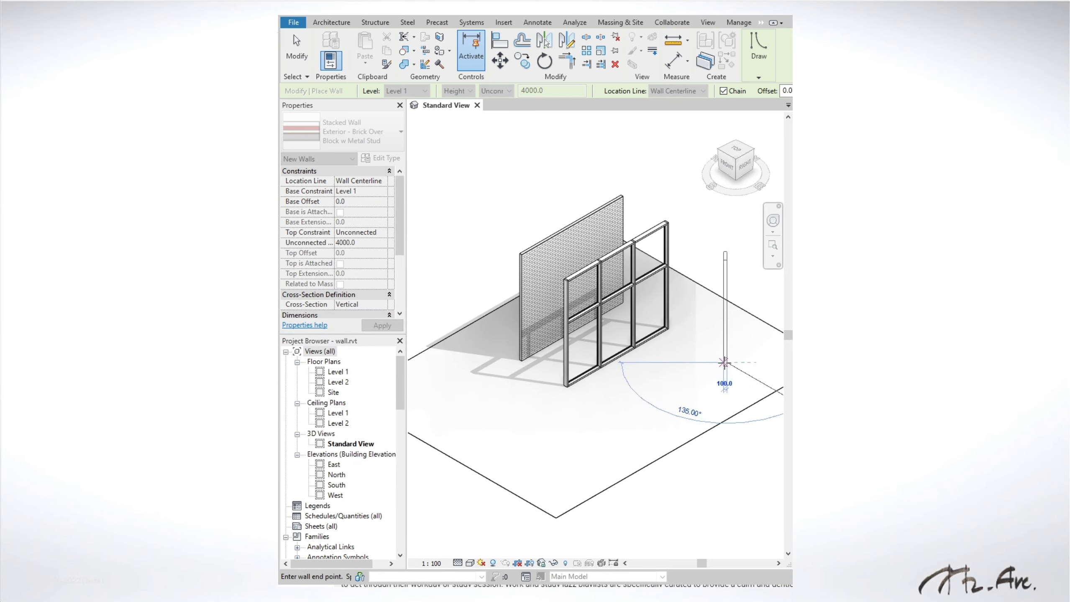
click(628, 420)
key(Escape)
key(Escape)
middle_drag(605, 259, 567, 252)
scroll(567, 252, up, 2)
scroll(568, 252, down, 2)
click(327, 63)
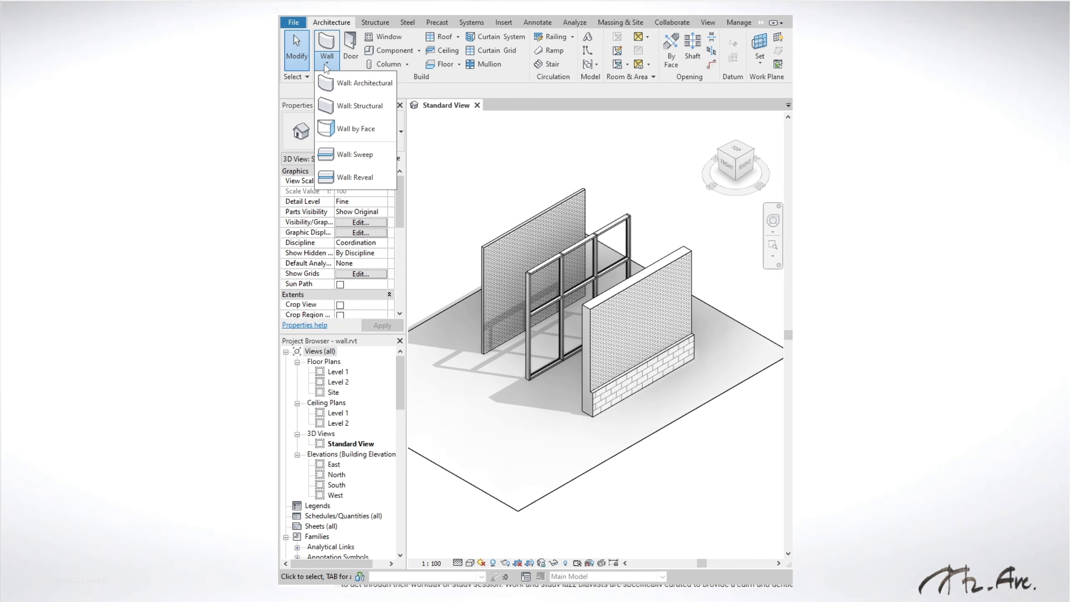
click(343, 87)
click(335, 136)
scroll(337, 295, up, 3)
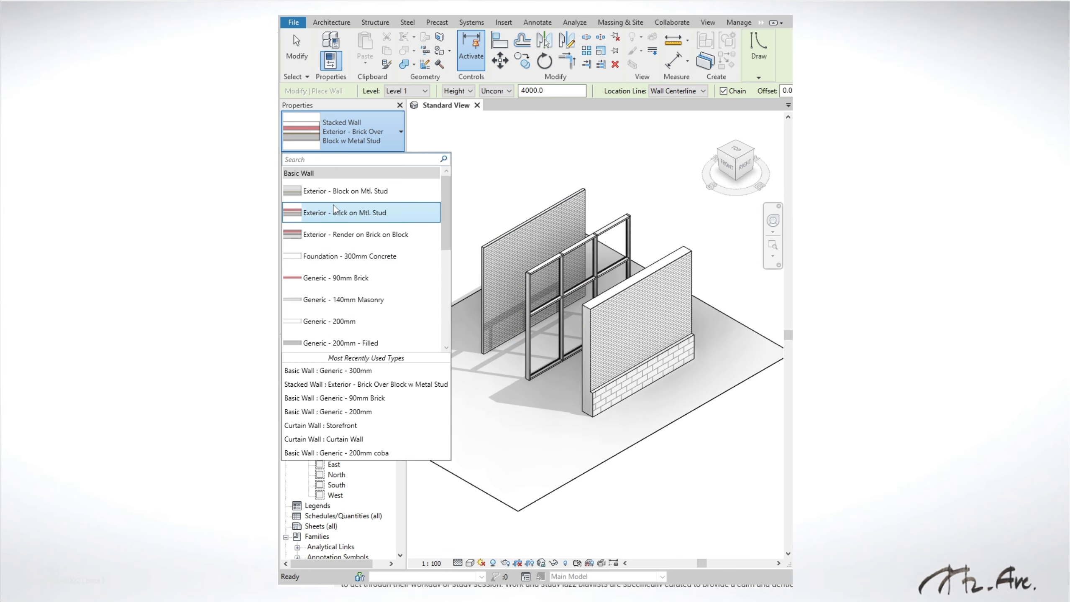
click(333, 205)
key(Escape)
key(Escape)
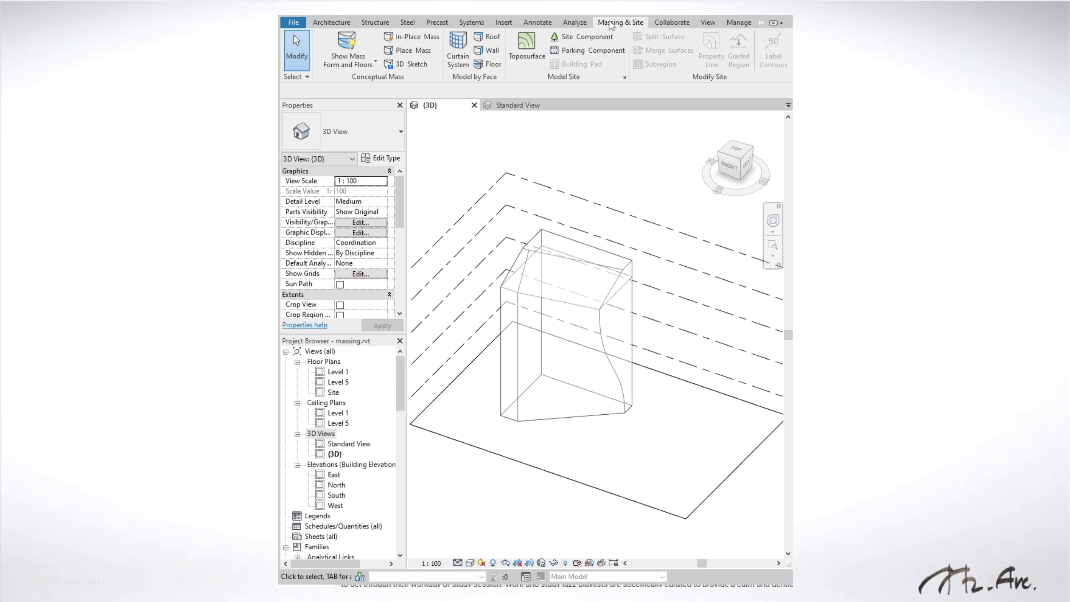
- Create a Generic - 400mm roof by face on the top and sloped upper faces of the mass
click(342, 56)
click(340, 49)
click(340, 48)
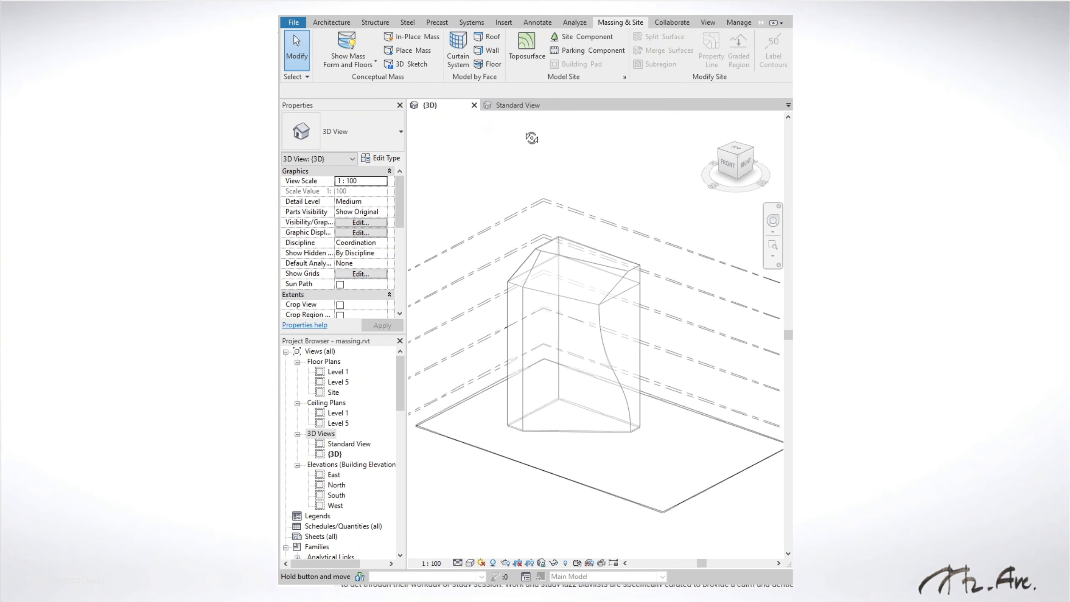
click(488, 37)
click(361, 138)
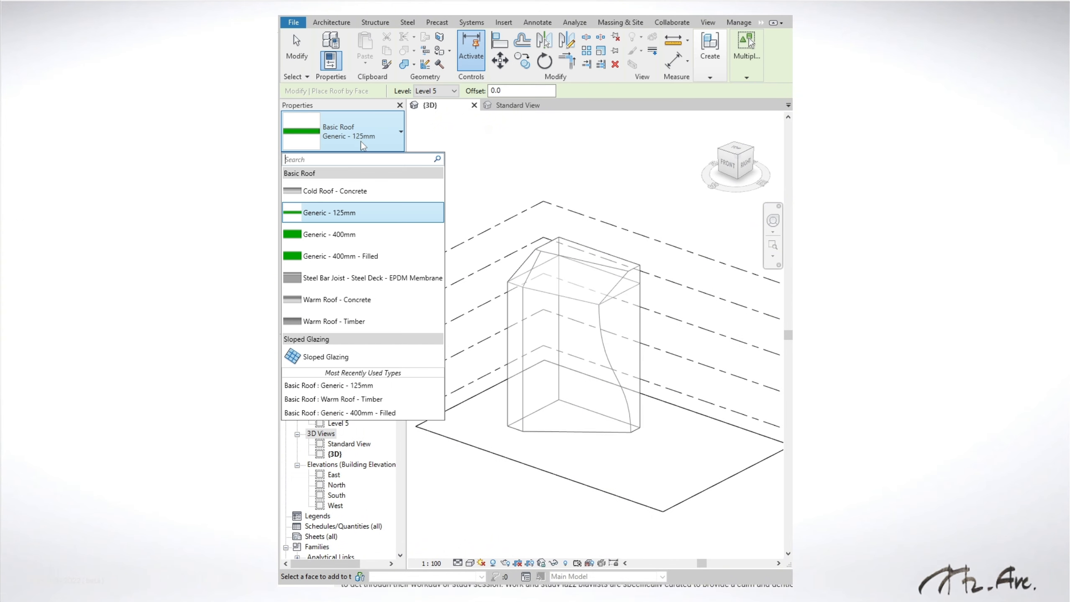
click(352, 233)
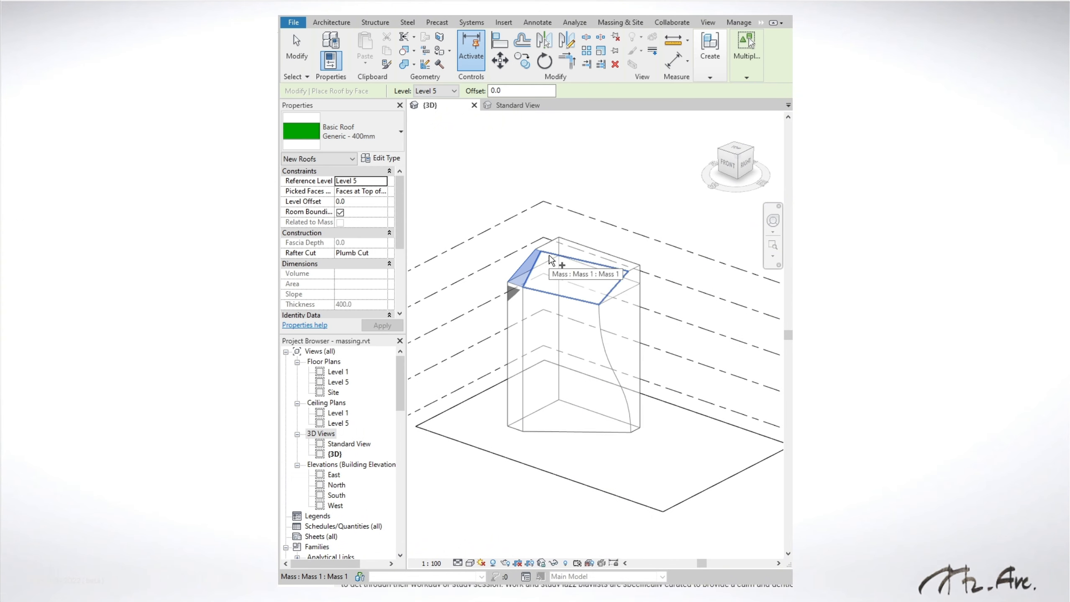
click(536, 275)
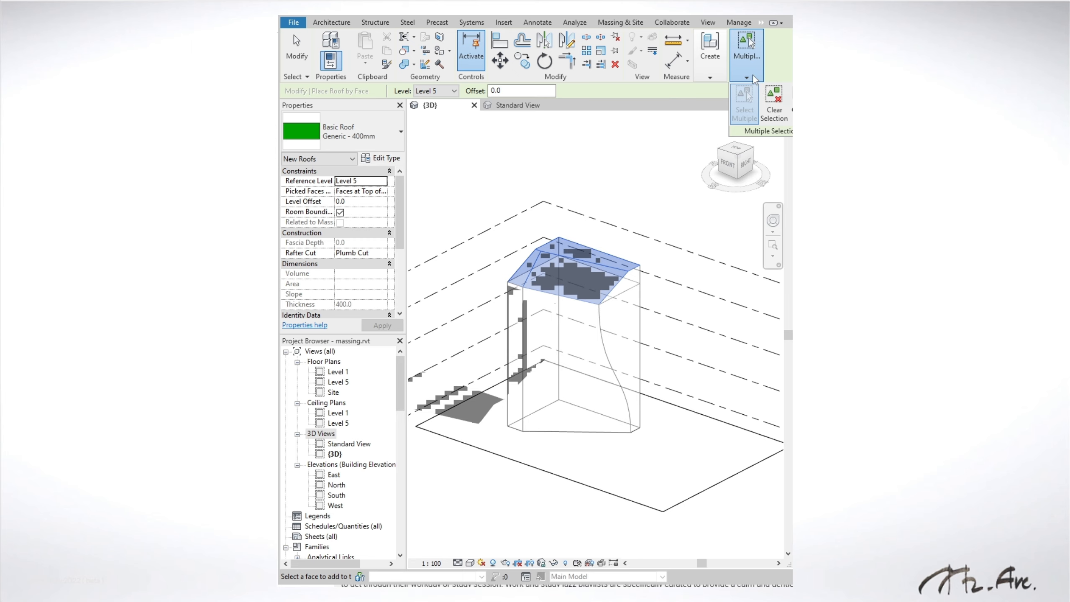
click(749, 39)
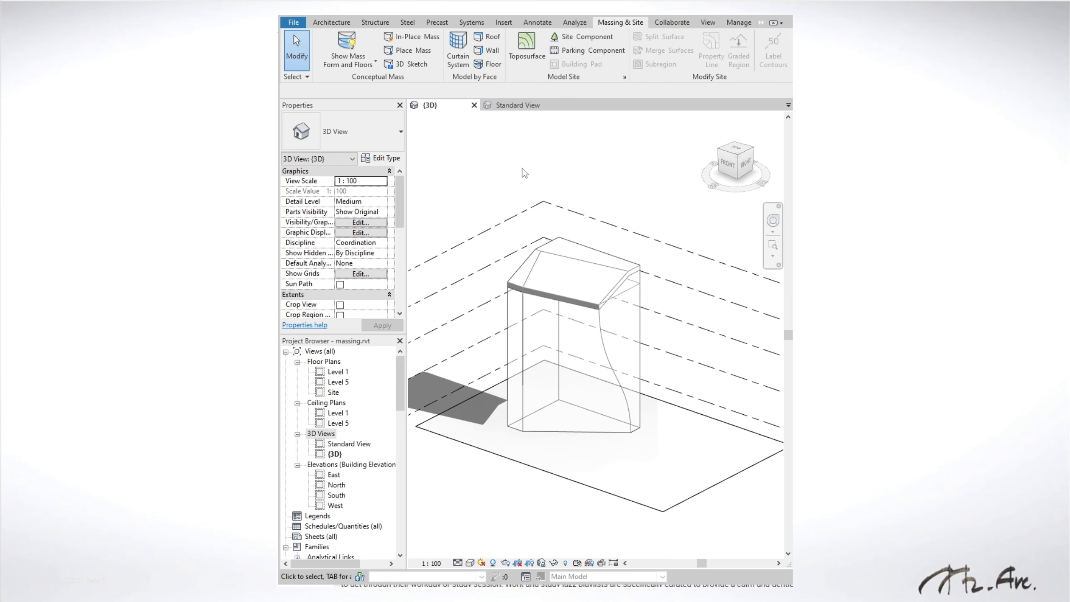
- Create Storefront curtain walls by face on the mass's narrow side face and its curved-edge side face
click(489, 50)
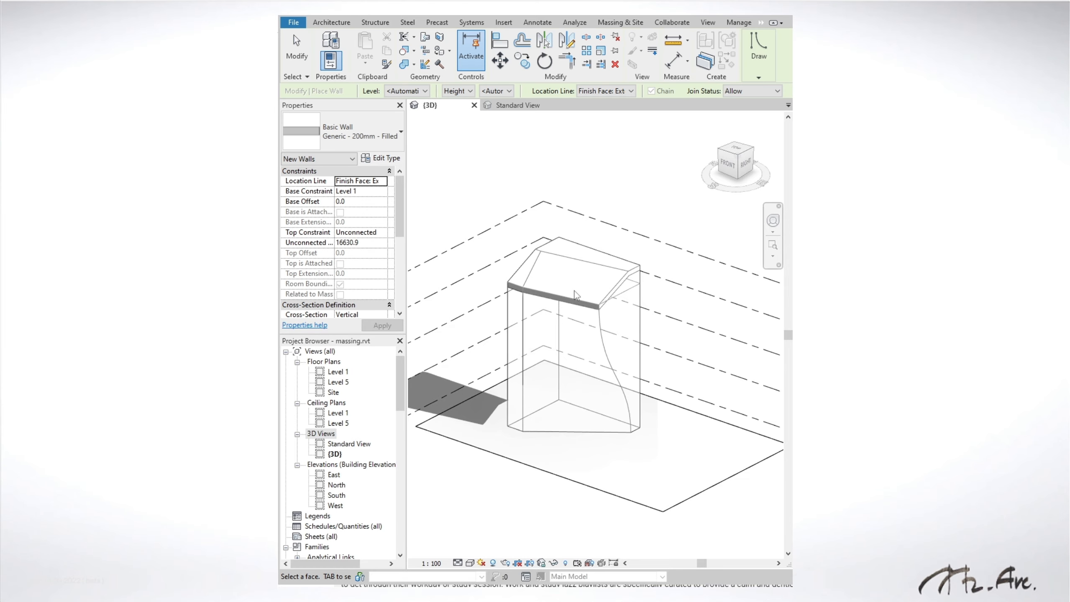
click(365, 138)
click(337, 319)
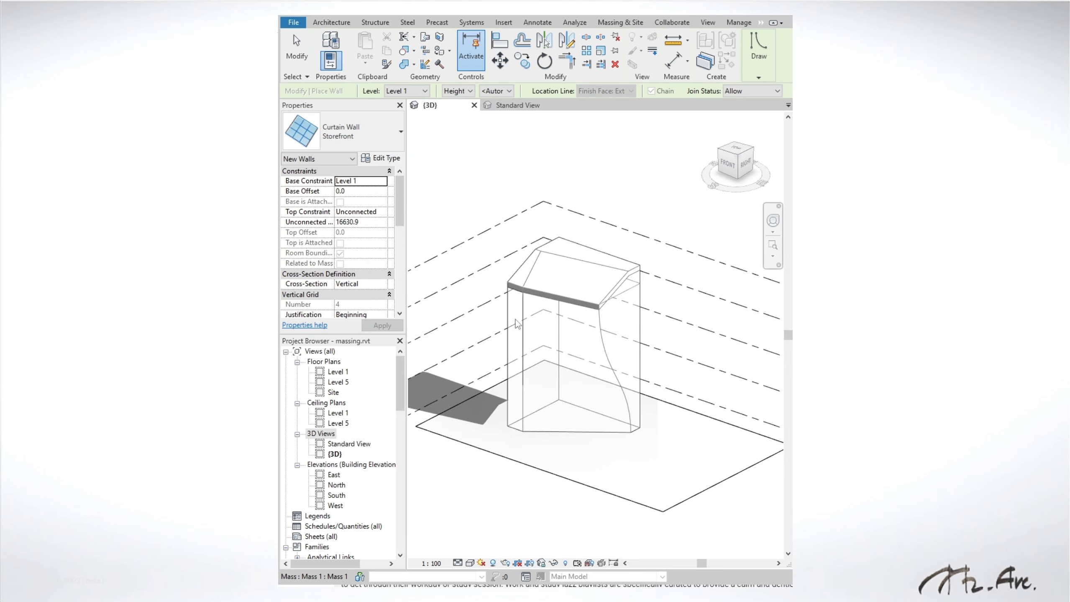
click(511, 322)
click(611, 353)
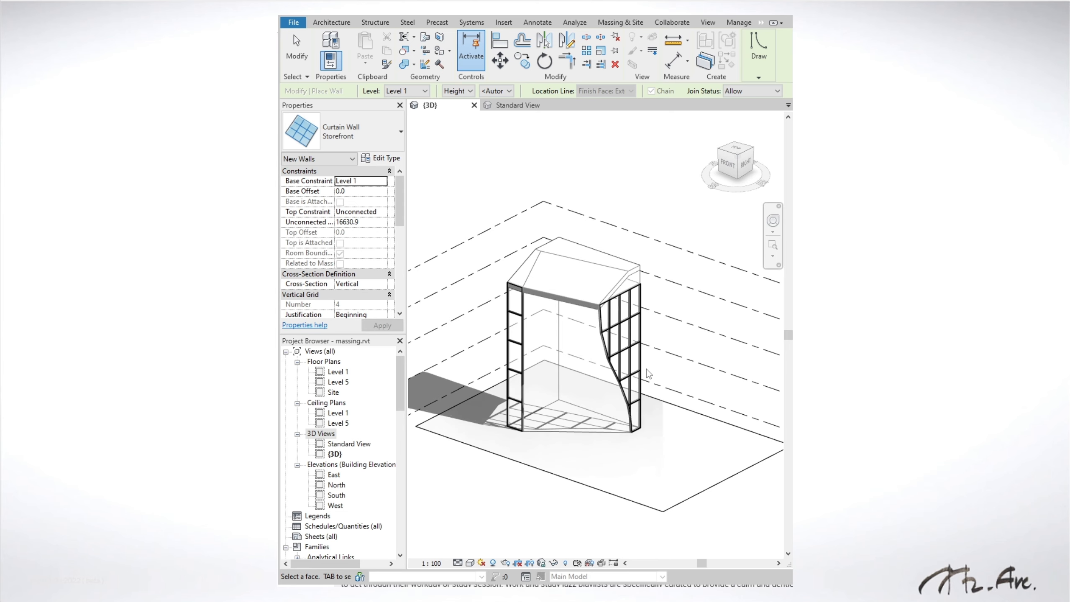
- Create a Generic - 300mm wall by face on the mass's large front face between the two storefronts
click(387, 121)
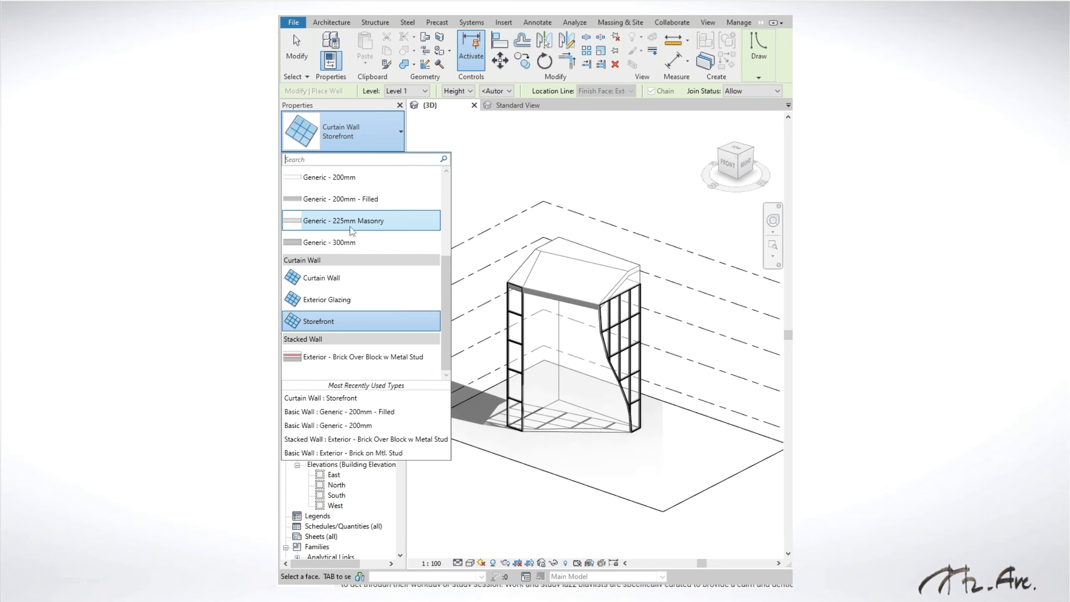
click(333, 218)
click(544, 335)
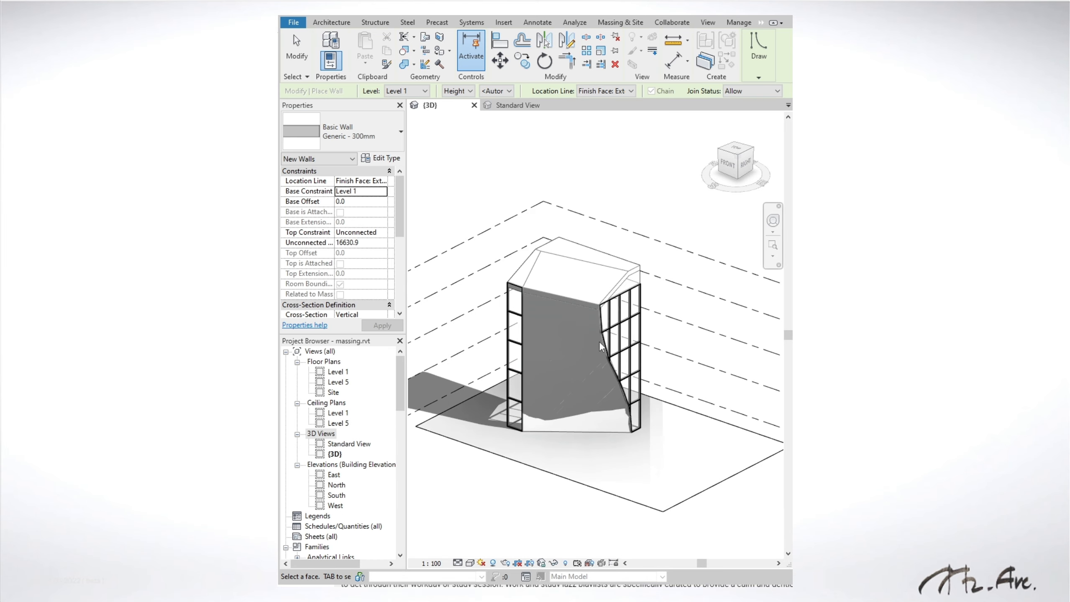
- Create another Storefront curtain wall by face on the mass's open side beyond the curved-edge storefront
shift+middle_drag(599, 342, 414, 339)
click(356, 144)
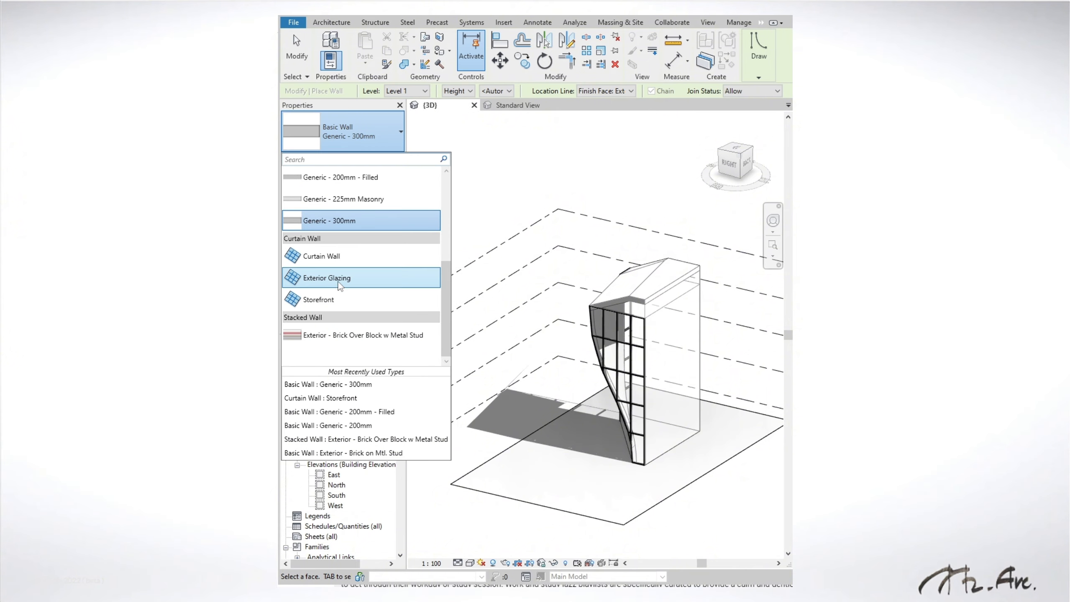
click(328, 299)
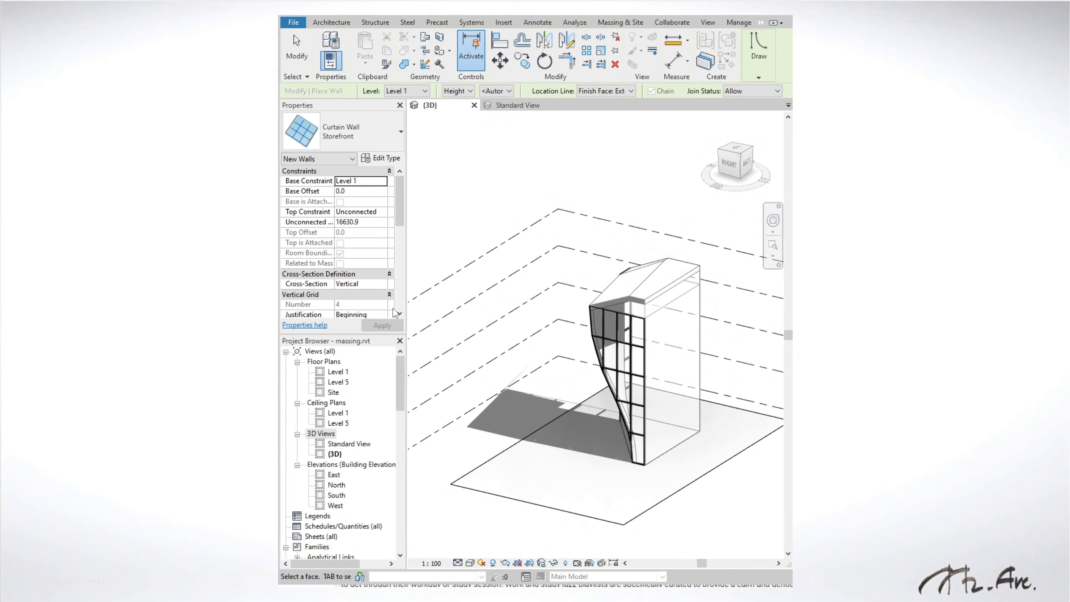
click(719, 343)
shift+middle_drag(719, 343, 630, 384)
key(Escape)
key(Escape)
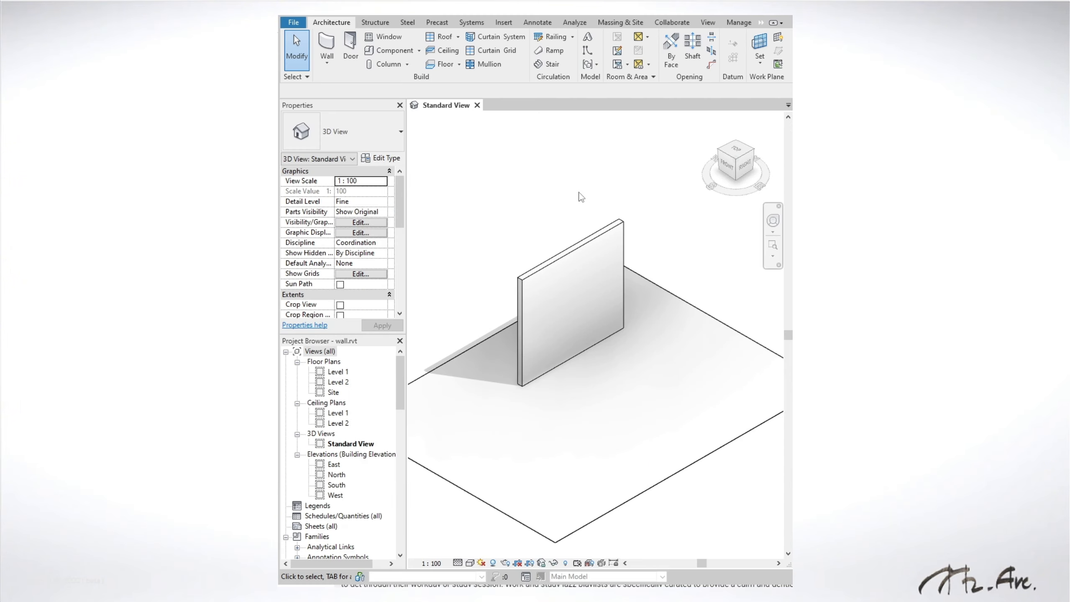
- Place a horizontal wall sweep across the upper part of the wall's front face
click(327, 61)
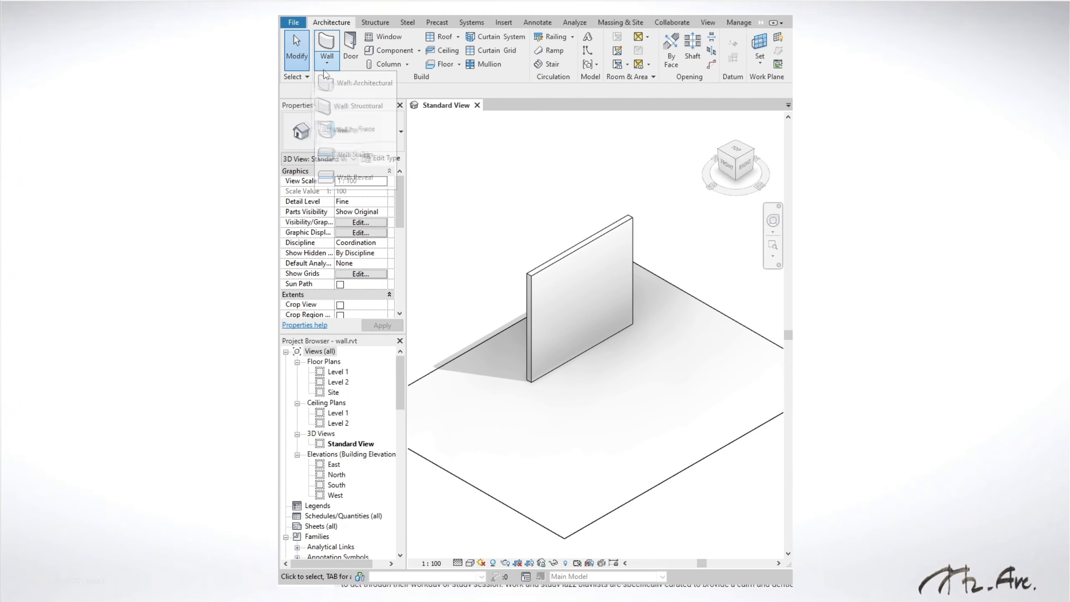
click(353, 159)
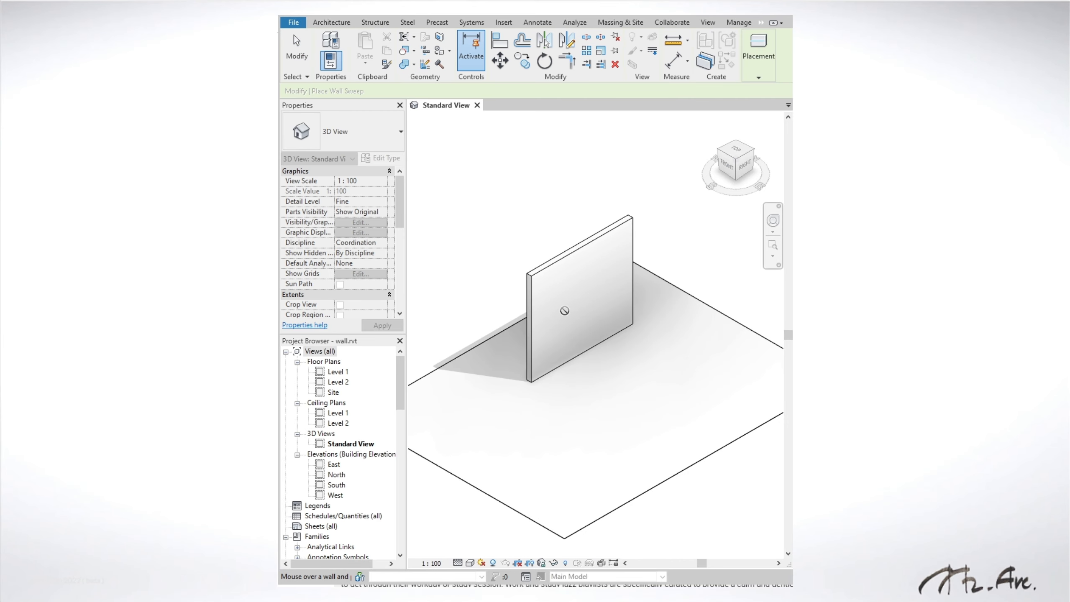
click(565, 311)
key(Escape)
key(Escape)
- Cut a horizontal wall reveal across the wall's front face, below the sweep
click(327, 61)
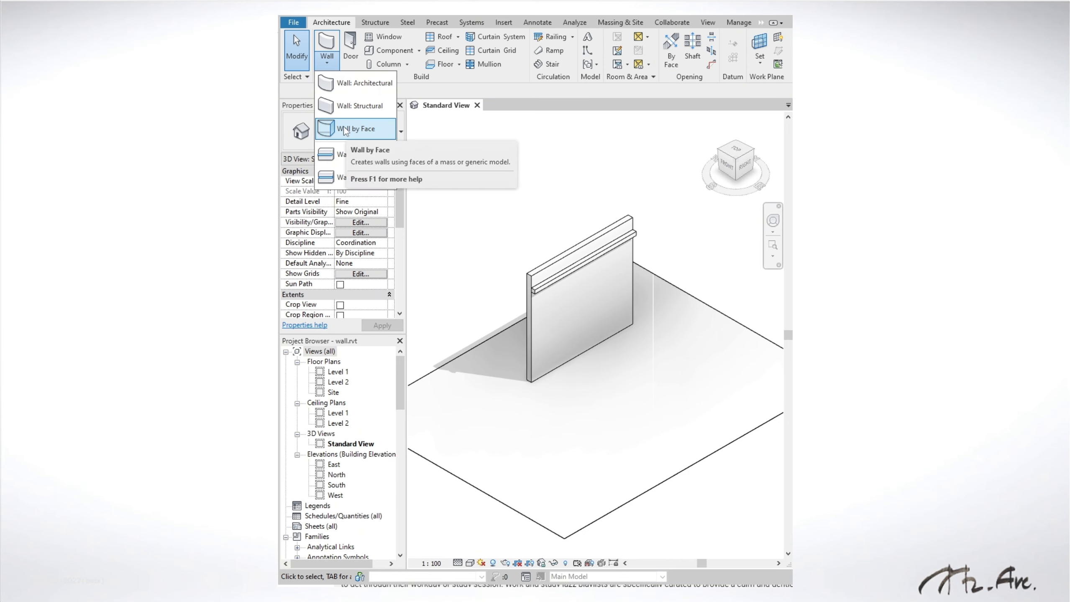
click(355, 178)
click(568, 326)
key(Escape)
key(Escape)
scroll(573, 322, up, 2)
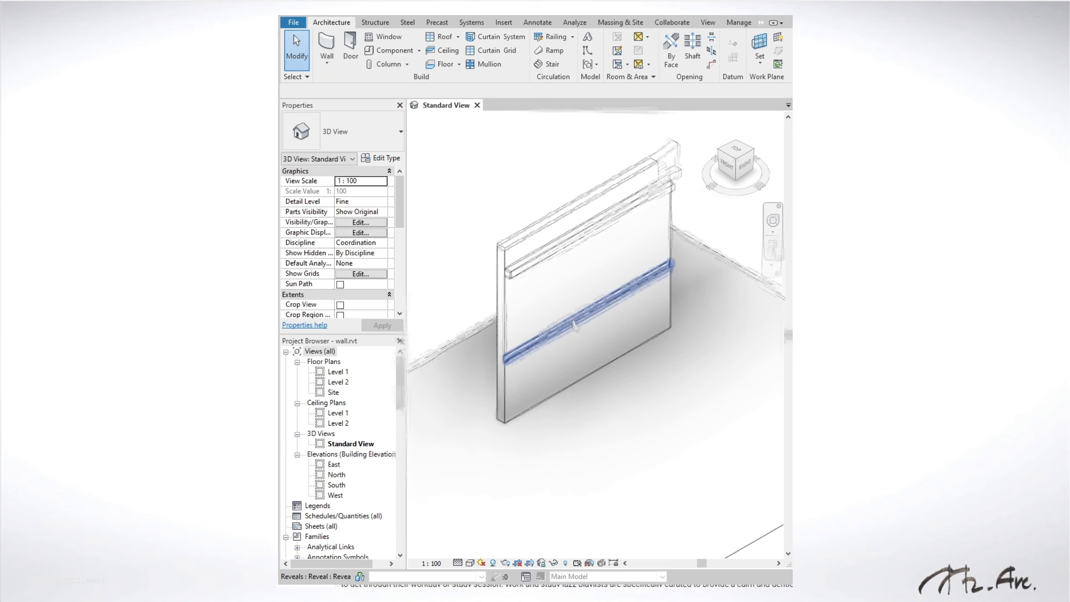
scroll(530, 338, up, 2)
scroll(533, 253, down, 2)
middle_drag(589, 258, 602, 308)
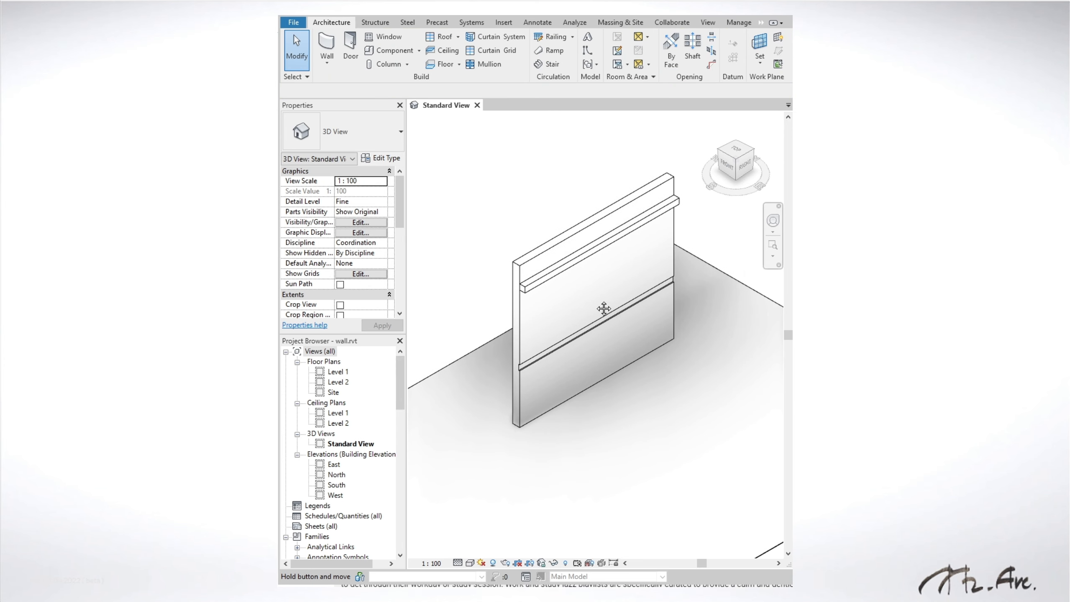
shift+middle_drag(611, 367, 597, 338)
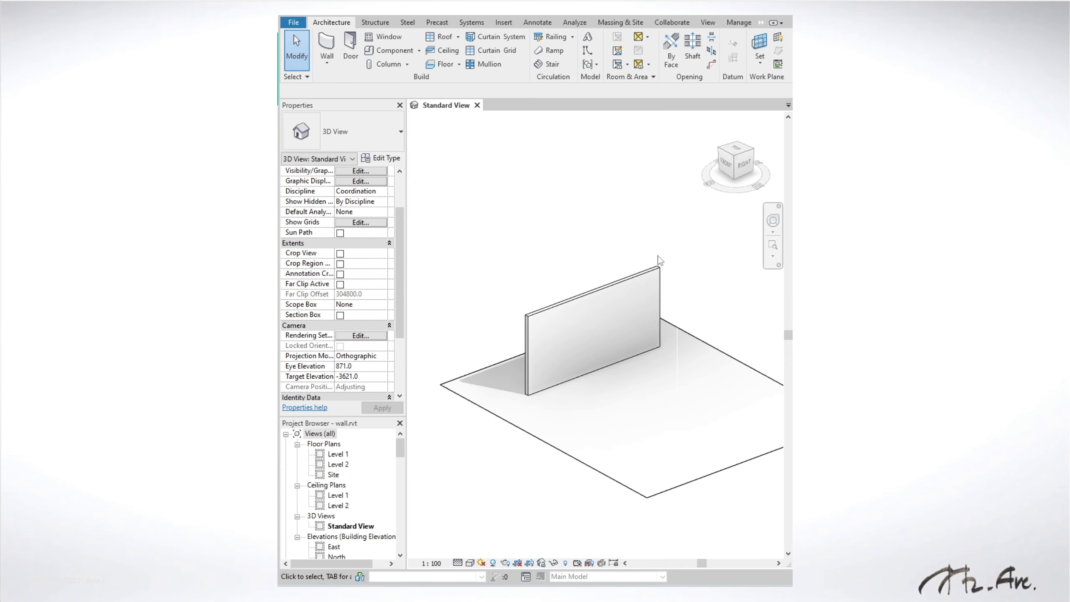
- Set the cross-section of the Generic - 200mm wall to Vertical
click(530, 378)
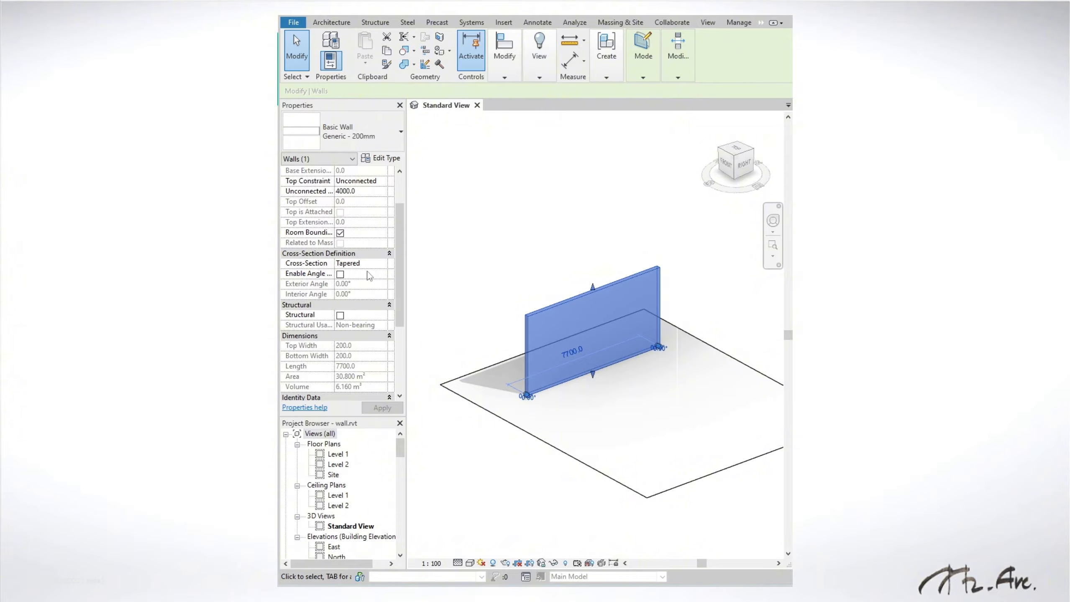
click(386, 263)
click(356, 275)
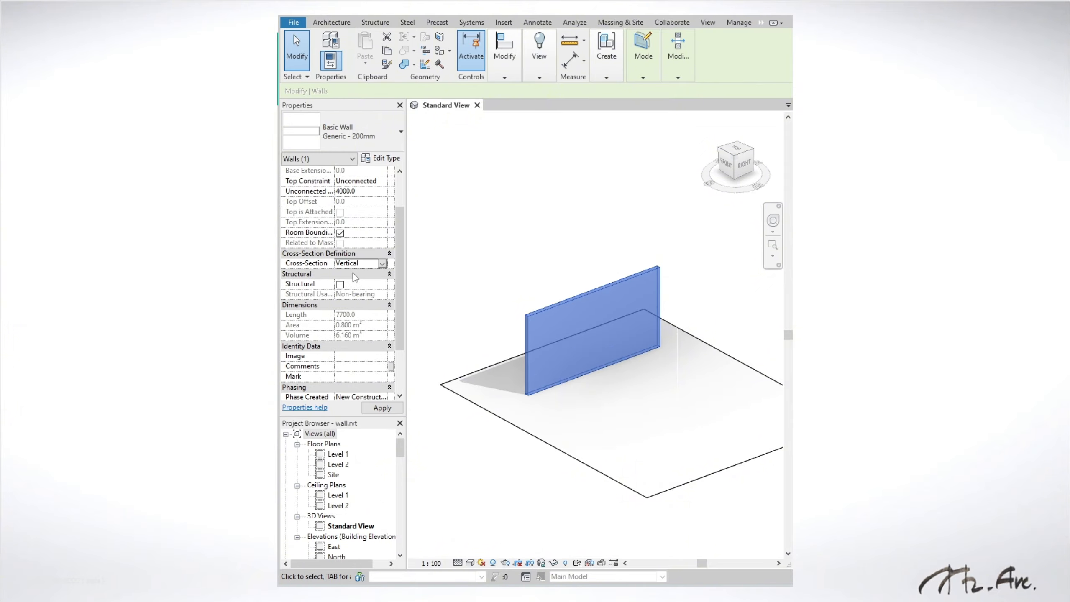
- Edit the wall's profile and sketch a two-segment line cutting across its upper corner, from the end edge to the top edge
click(643, 55)
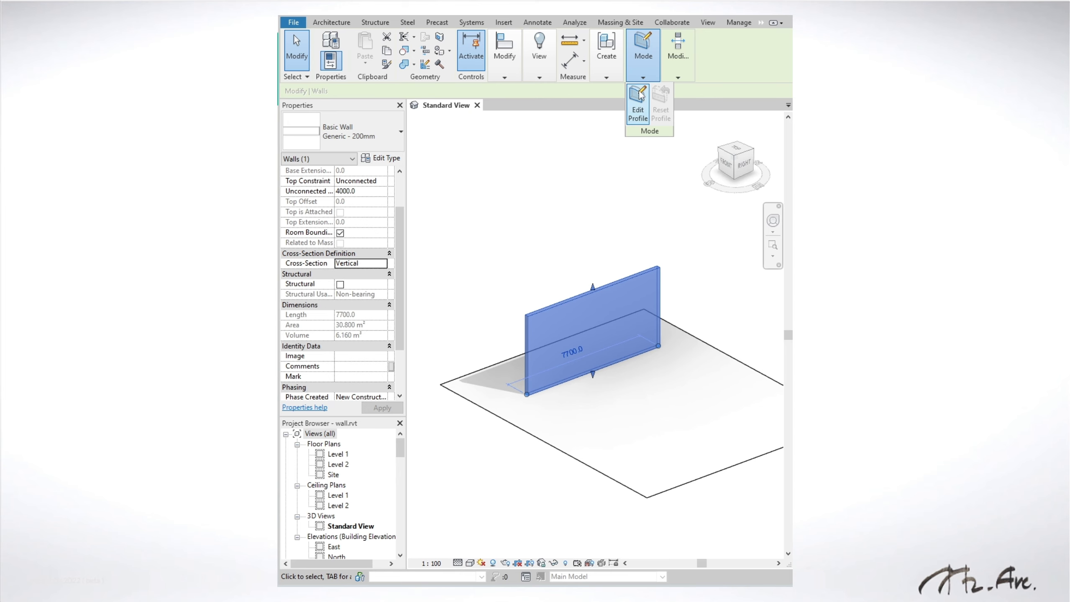
click(637, 101)
mouse_move(772, 46)
click(765, 89)
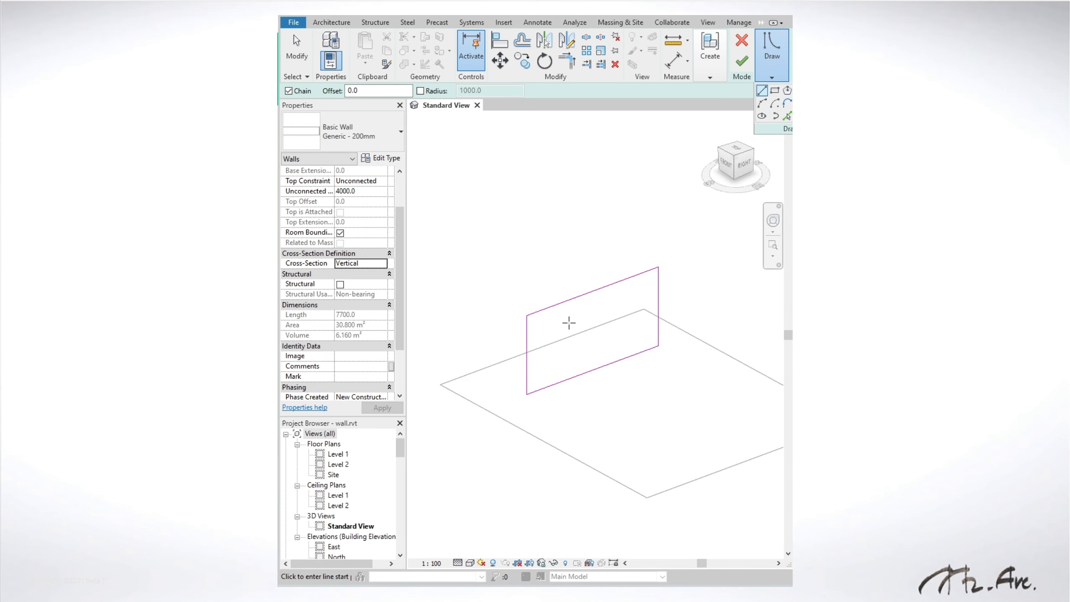
click(528, 316)
click(588, 292)
key(Escape)
key(Escape)
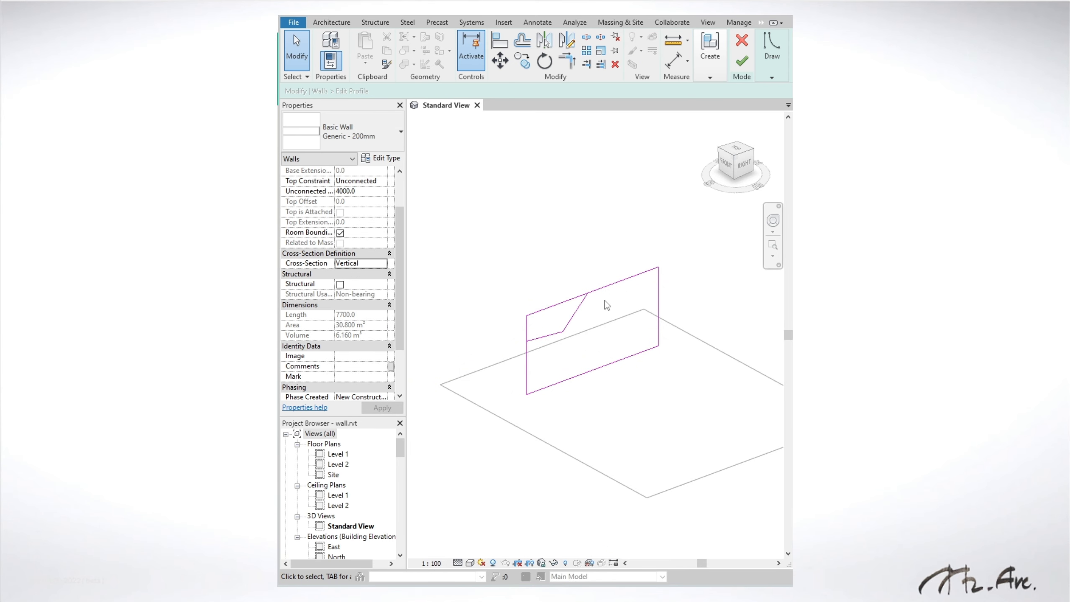
- Trim the sketch to remove the upper corner, leaving one closed outline, and finish the profile edit
scroll(604, 301, up, 2)
key(t)
key(r)
click(607, 281)
click(572, 305)
click(489, 371)
click(508, 357)
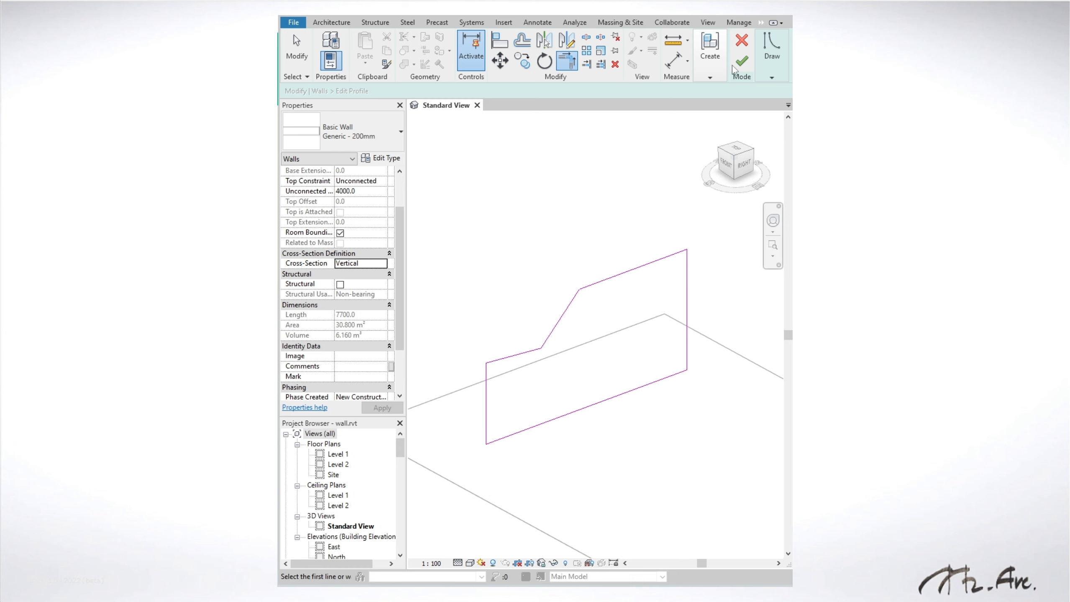
click(742, 61)
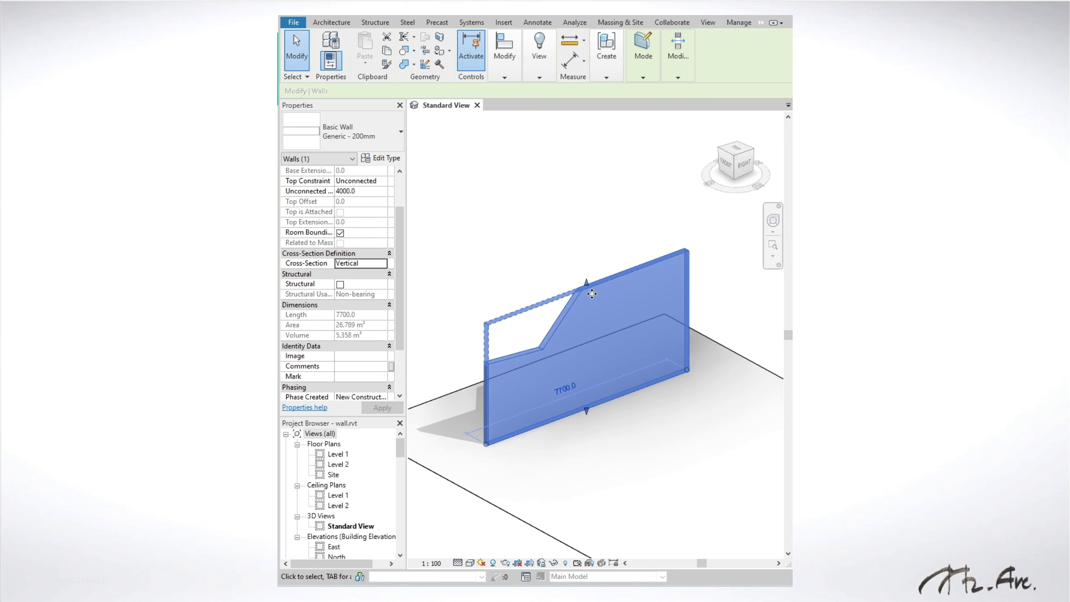
- Set the cross-section of the profile-edited Generic - 200mm wall to Slanted
click(497, 215)
click(572, 297)
click(383, 263)
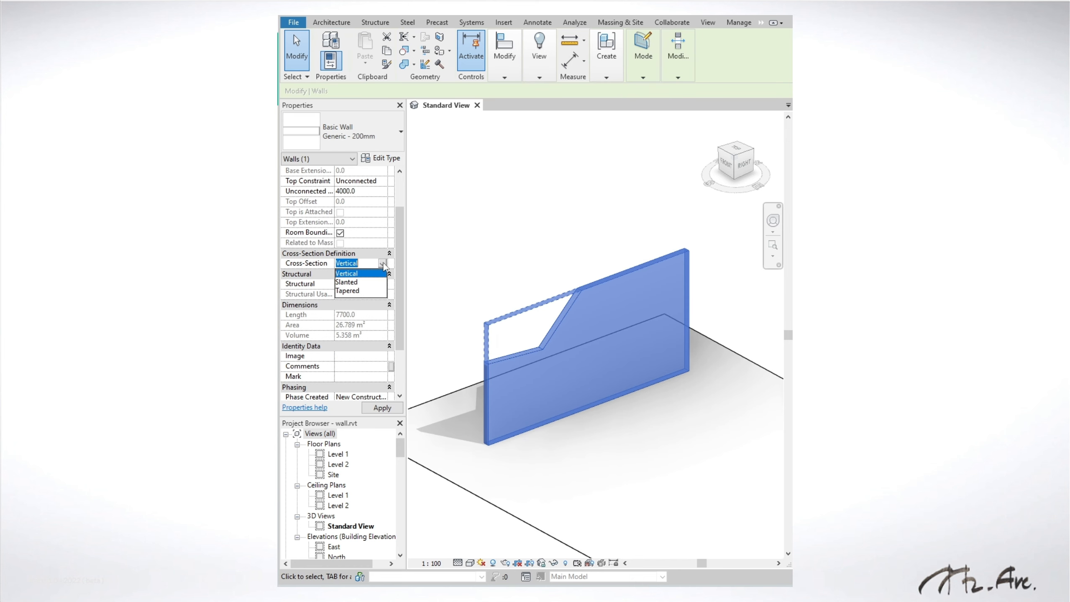
click(346, 282)
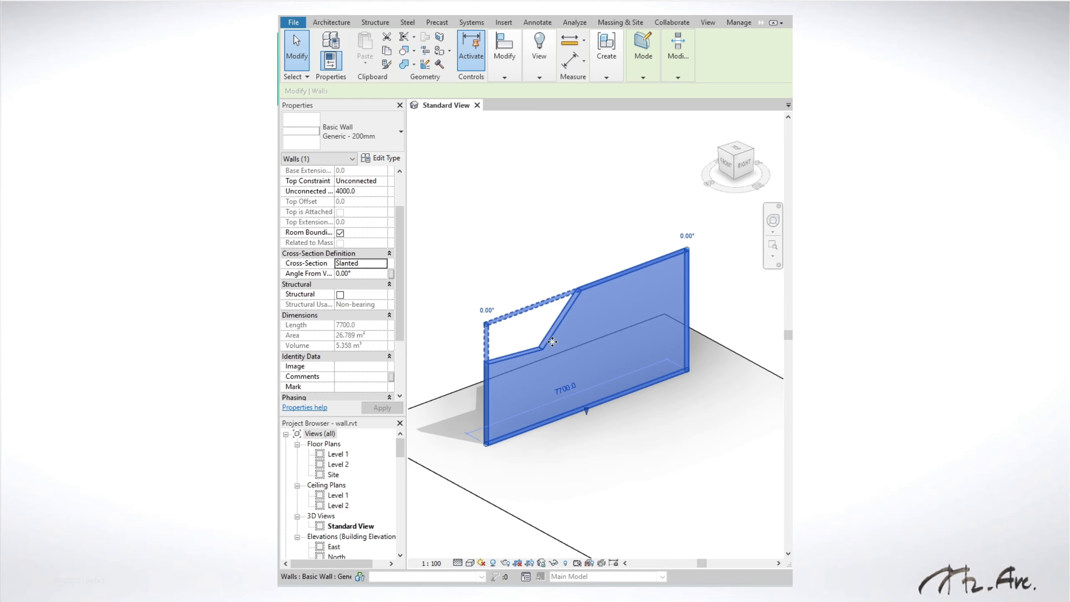
- Try to switch the slanted wall's cross-section to Tapered while its profile is edited
click(387, 267)
click(383, 264)
click(350, 292)
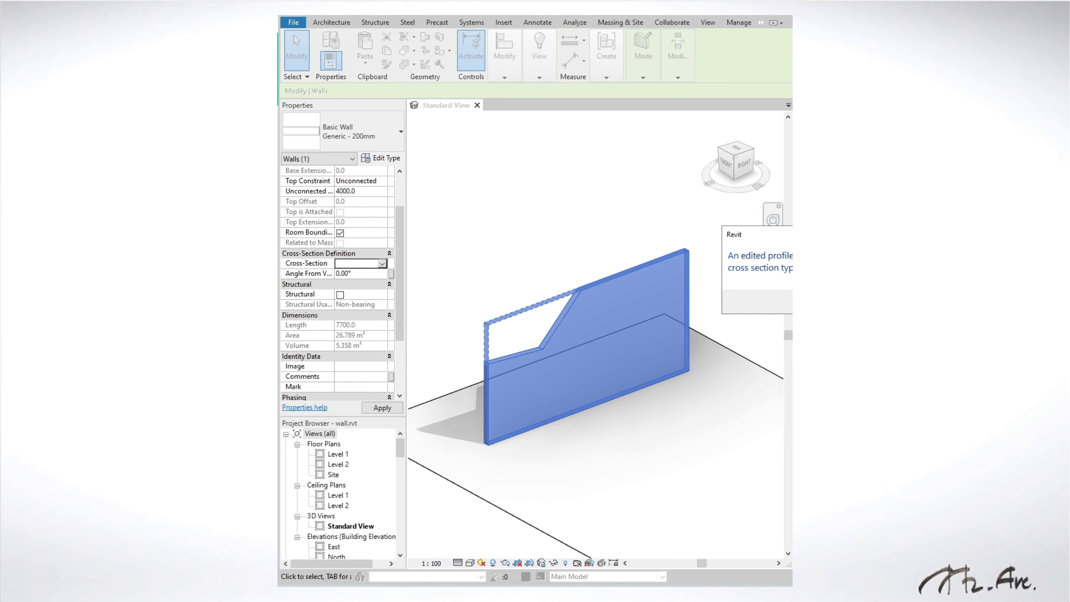
drag(755, 235, 492, 208)
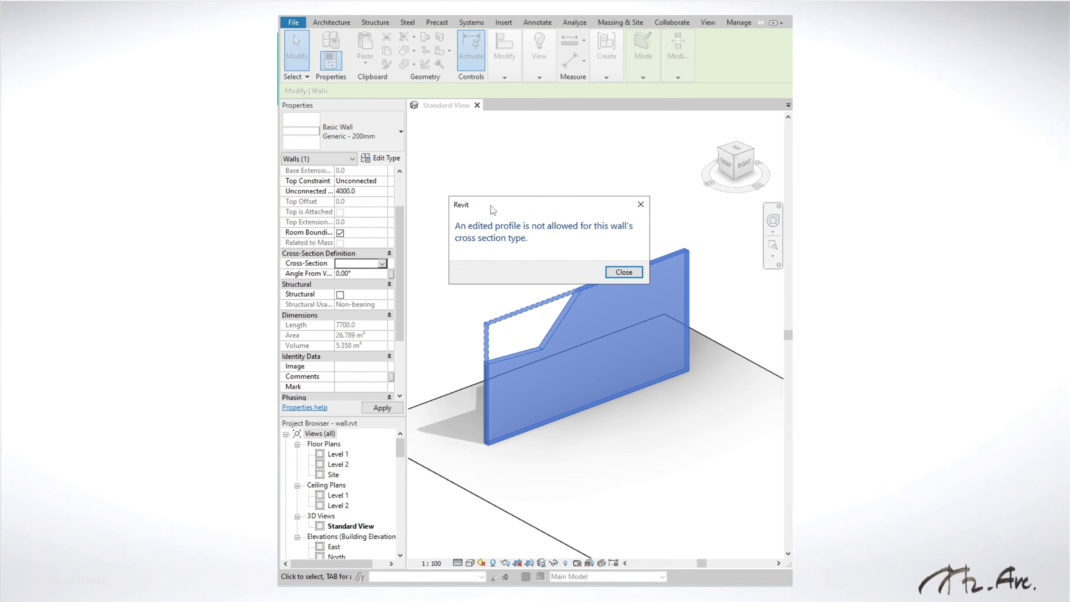
click(624, 272)
- Set the slanted wall's angle from vertical to 10°
click(382, 264)
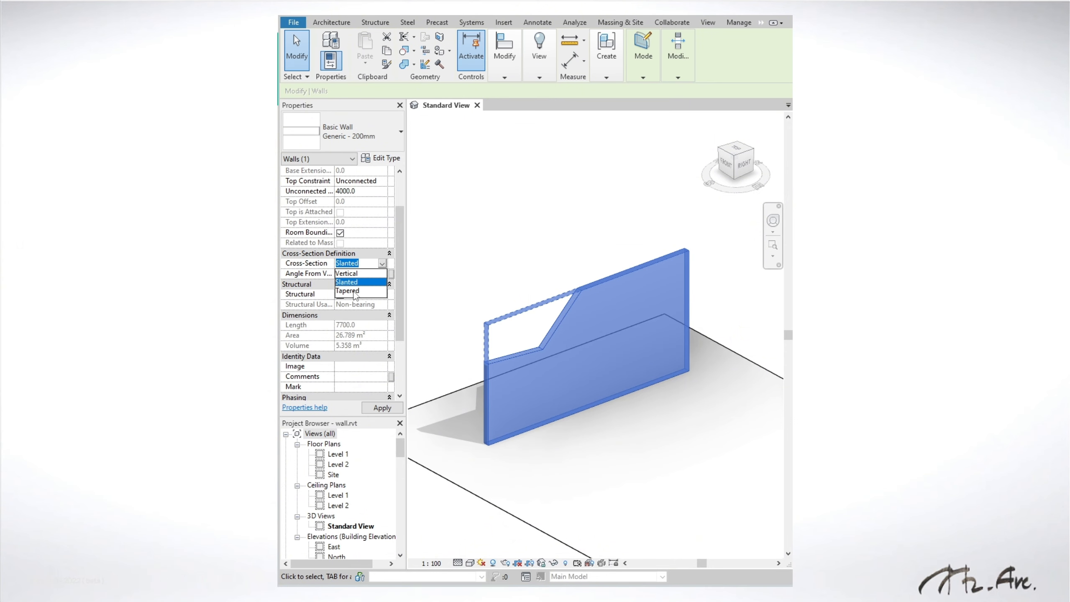
click(351, 273)
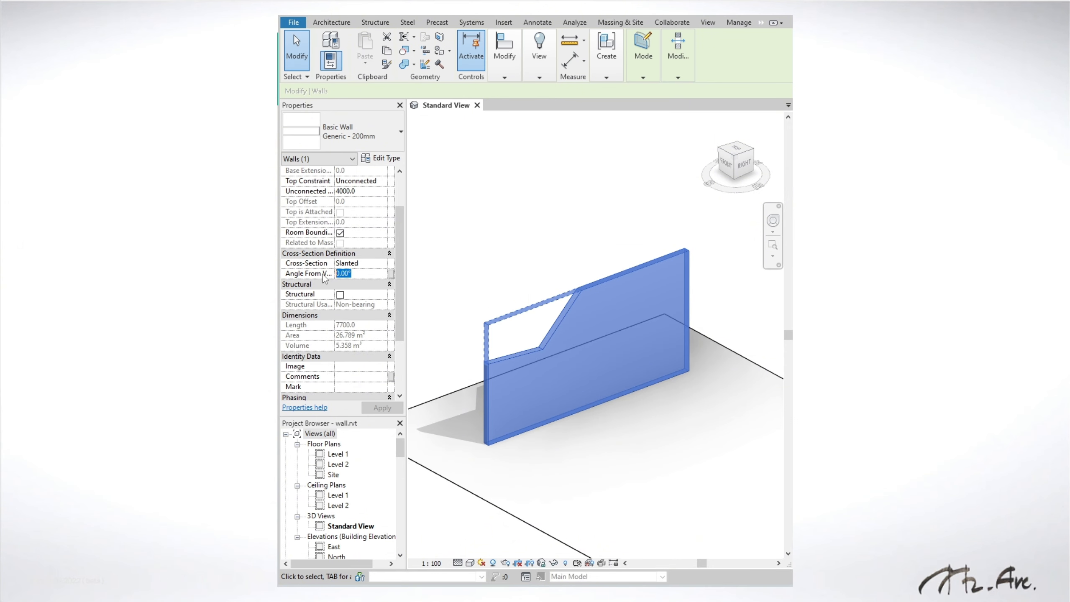
text(10)
click(440, 277)
click(591, 346)
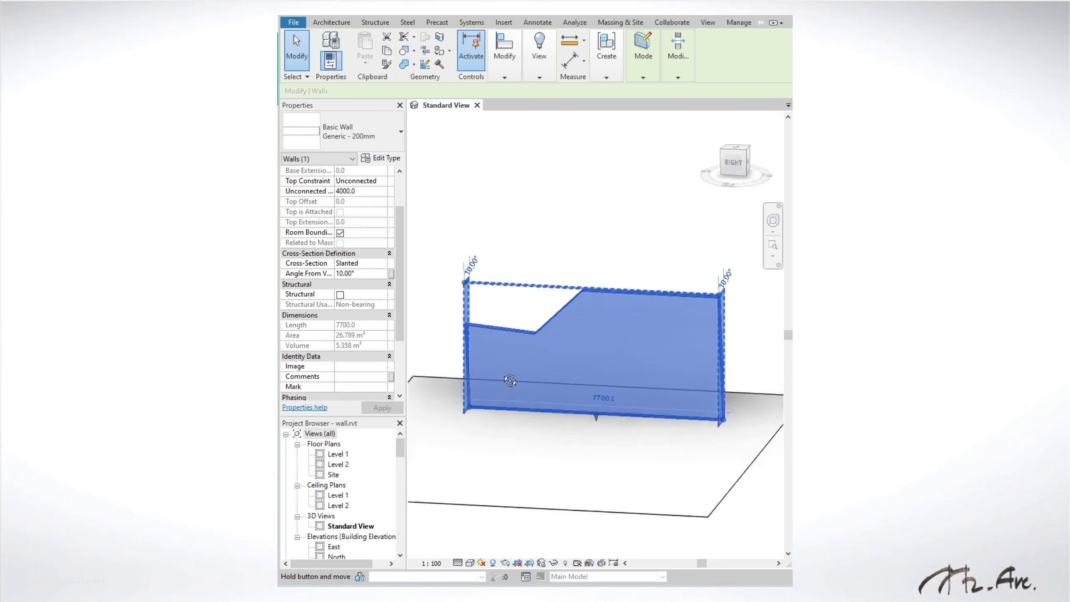
- Set the slanted wall's angle from vertical to -15° so it leans the opposite way
click(356, 274)
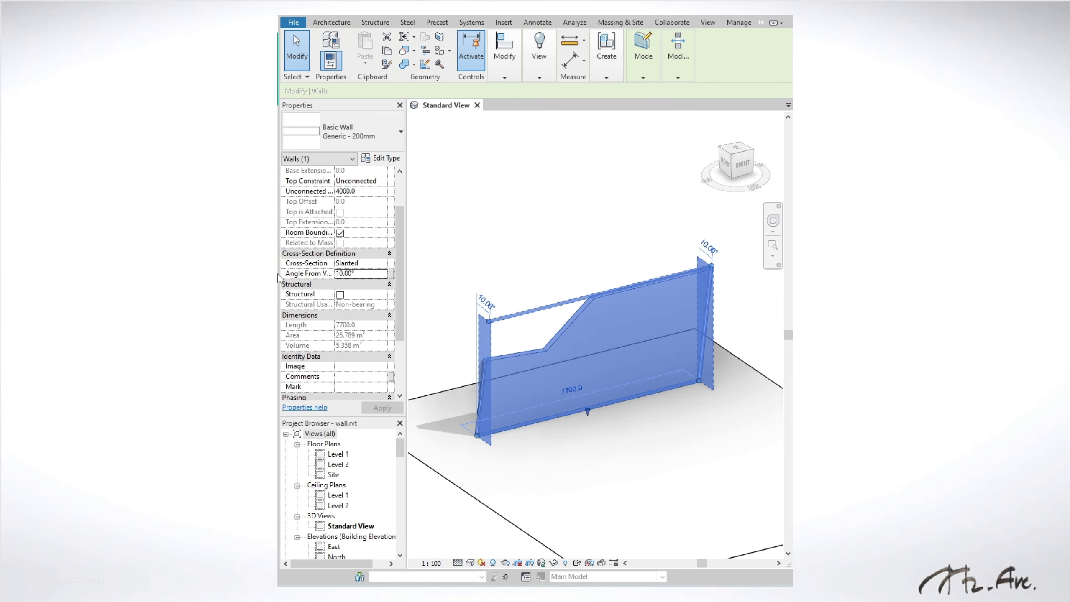
double_click(359, 274)
text(-15)
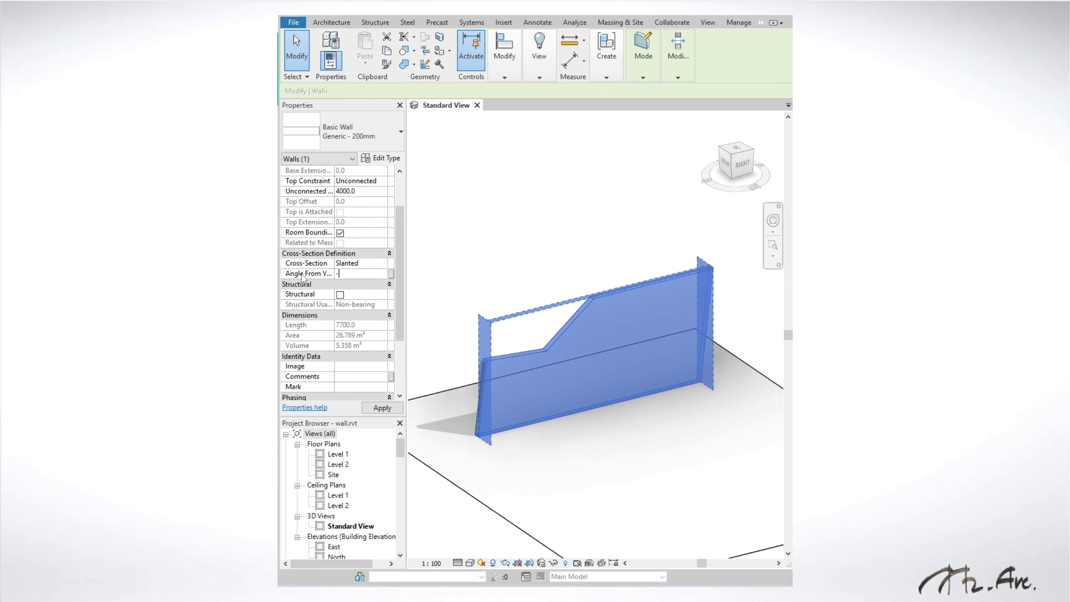
shift+middle_drag(533, 410, 600, 402)
click(559, 238)
click(573, 314)
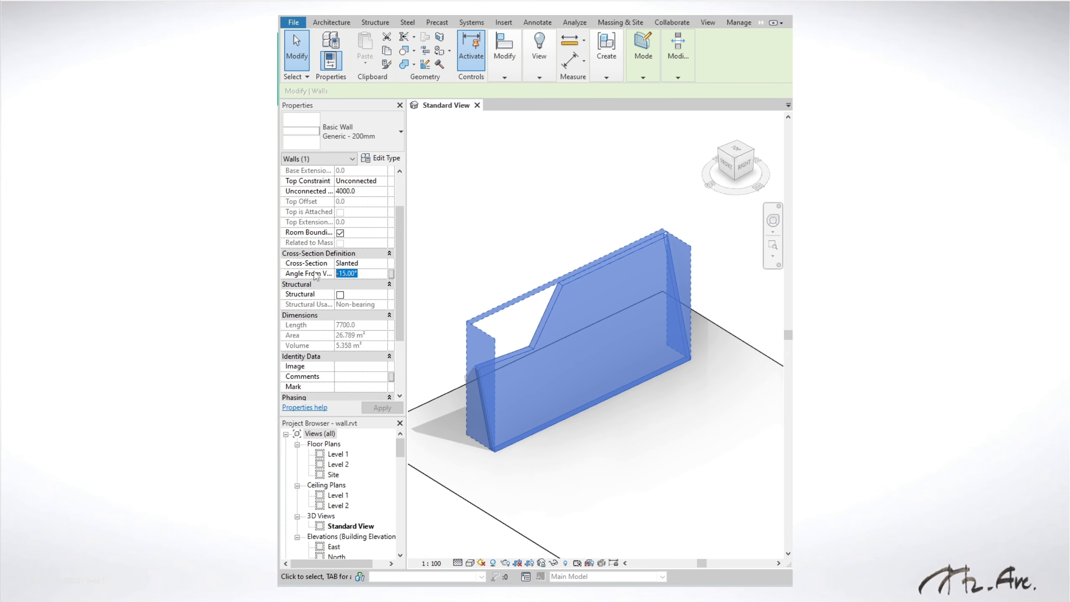
- Return the slanted wall's cross-section to Vertical
text(0)
click(383, 263)
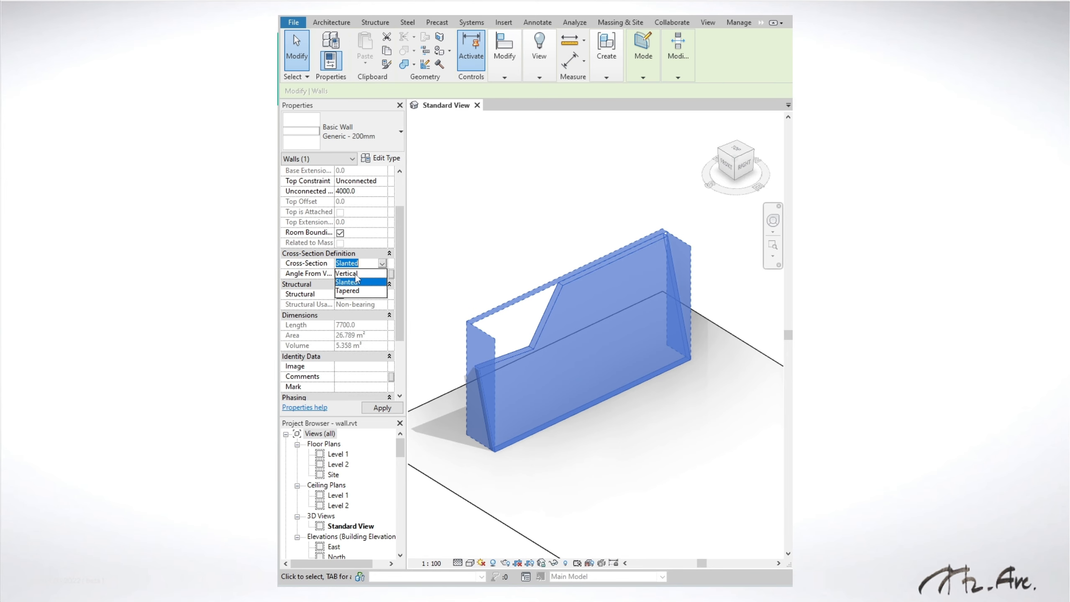
click(357, 281)
click(577, 294)
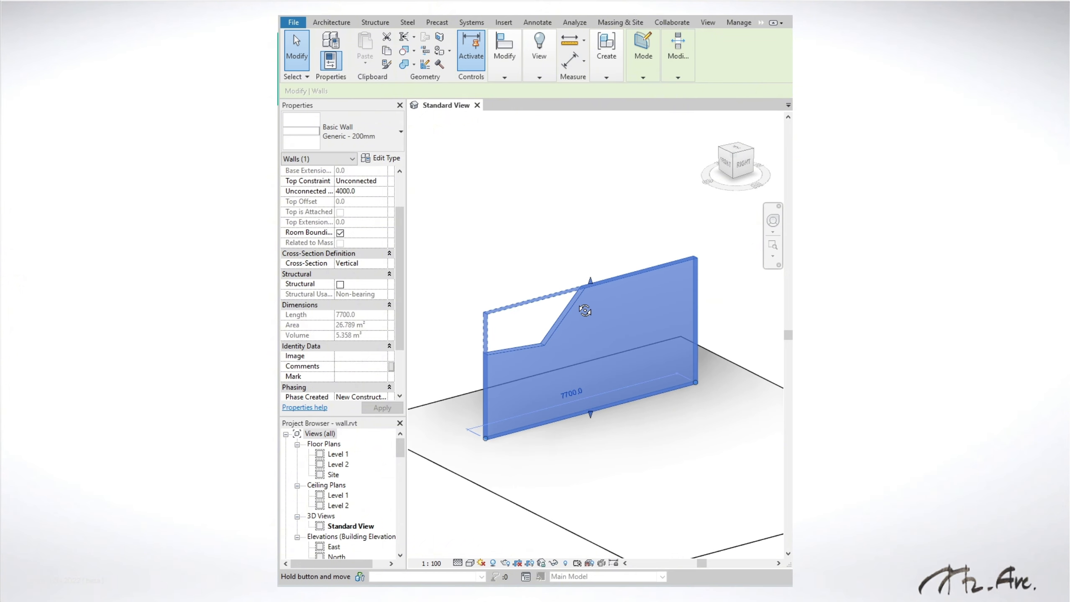
- Try to change the vertical wall with the edited profile to a Tapered cross-section
click(359, 263)
click(346, 291)
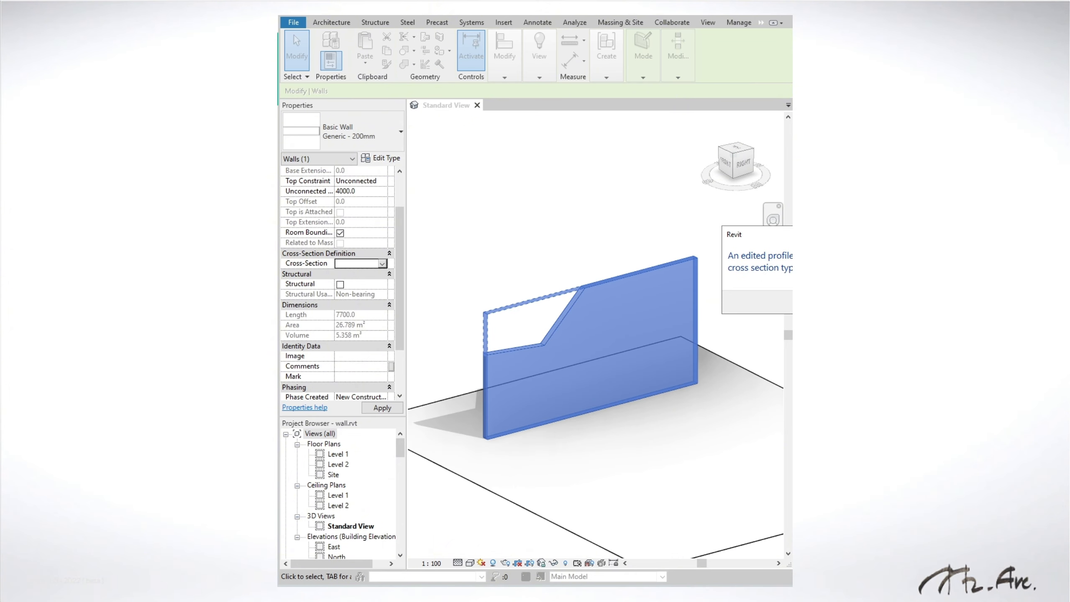
click(688, 261)
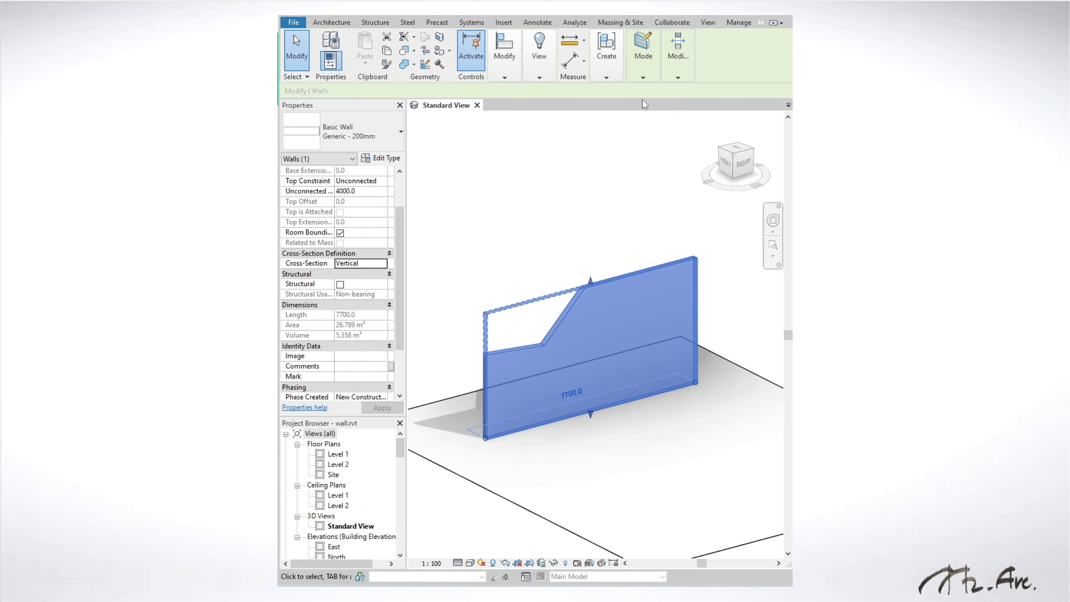
- Reset the wall's edited profile to the full rectangle and set its cross-section to Tapered
click(642, 77)
click(661, 113)
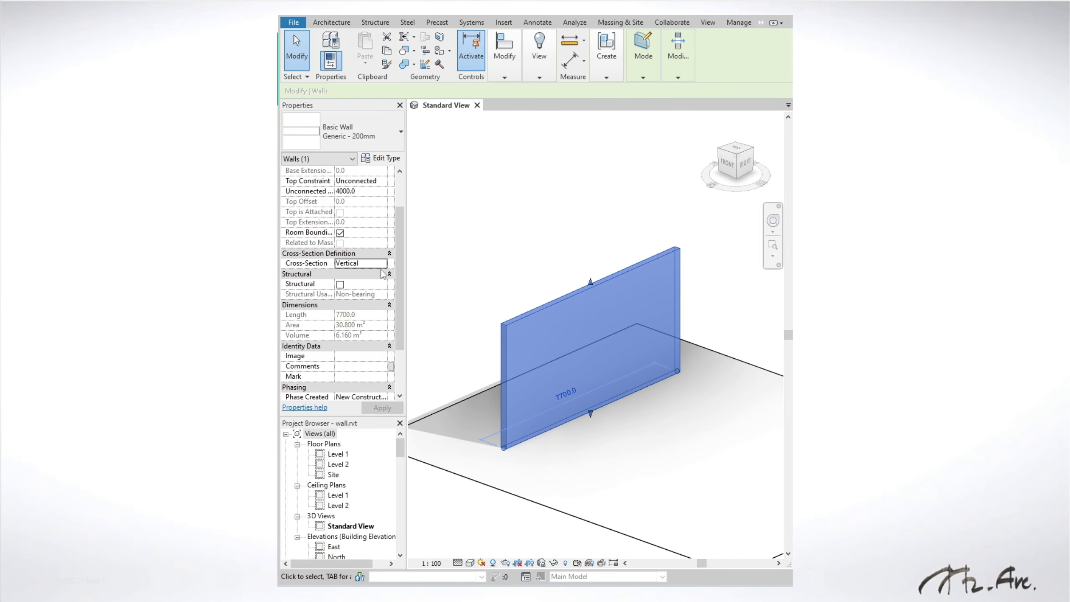
click(382, 264)
click(367, 290)
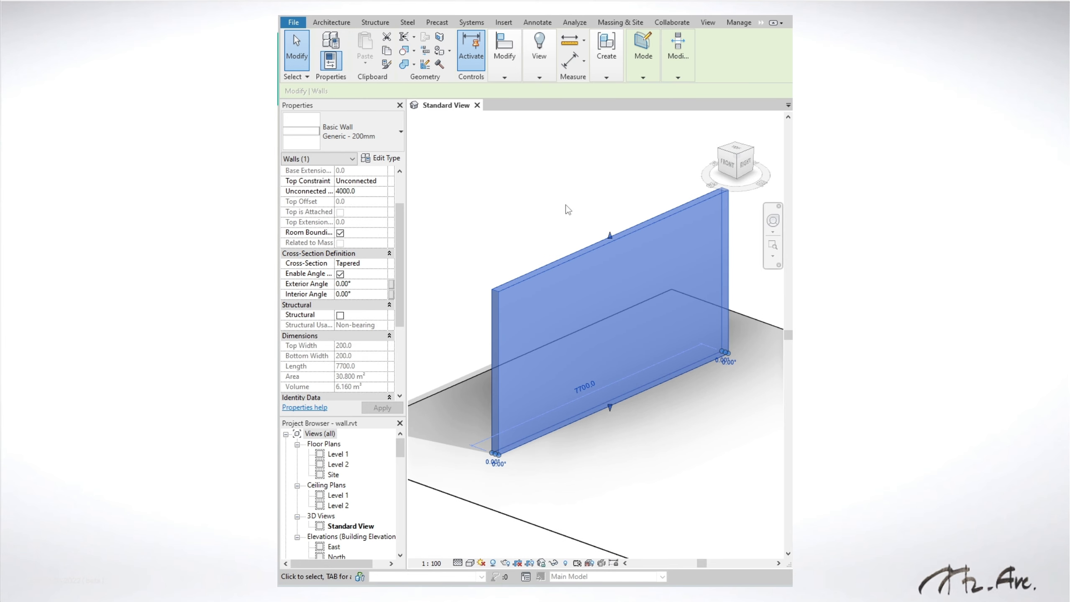
click(566, 205)
click(561, 304)
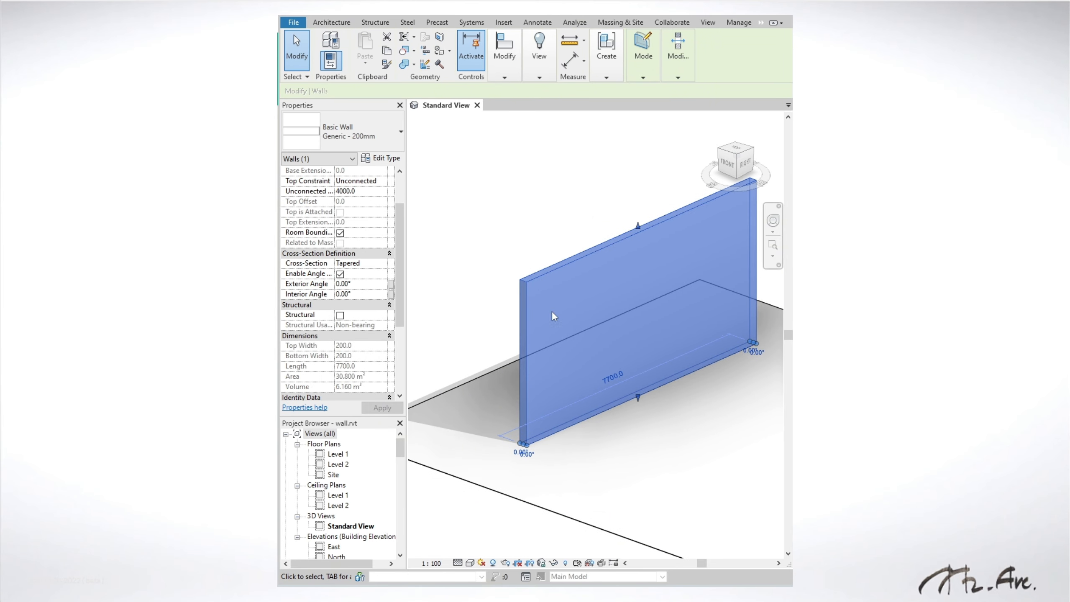
- Set the tapered wall's exterior angle to 20°, keeping the angle override enabled
click(342, 274)
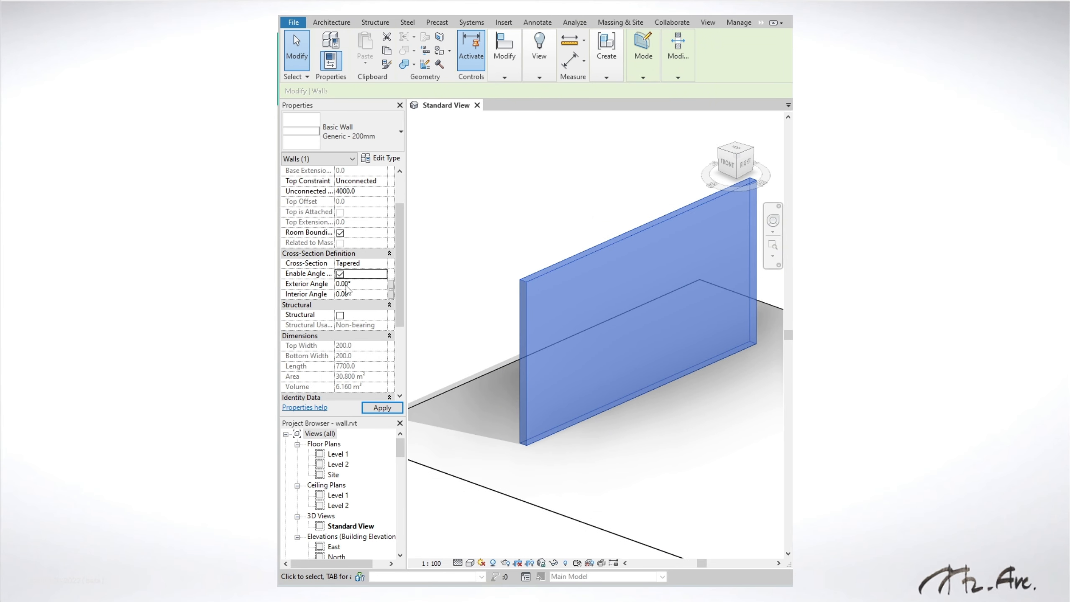
click(317, 285)
text(20)
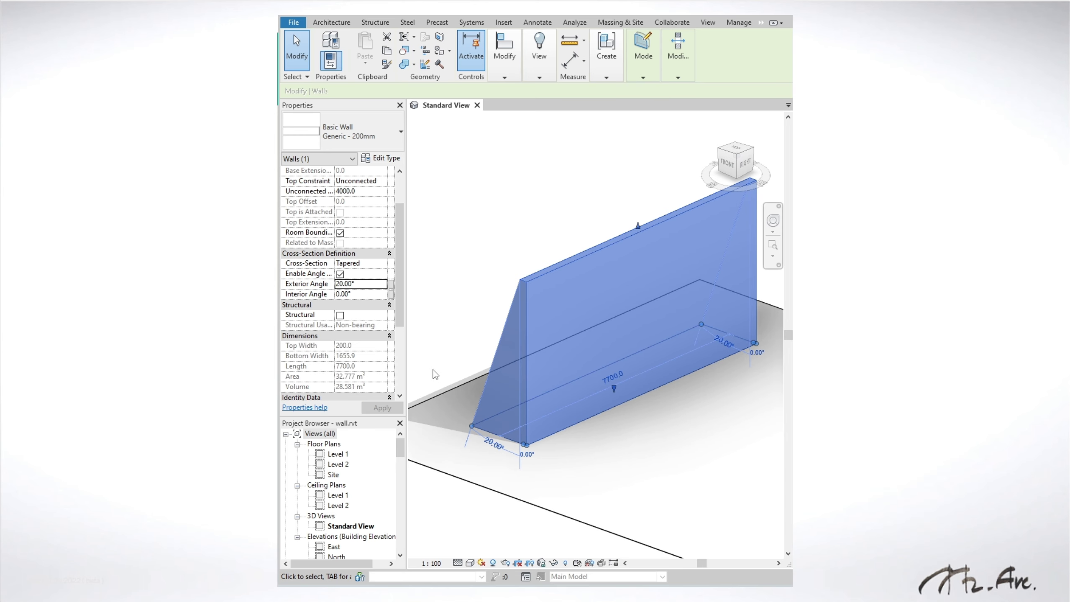
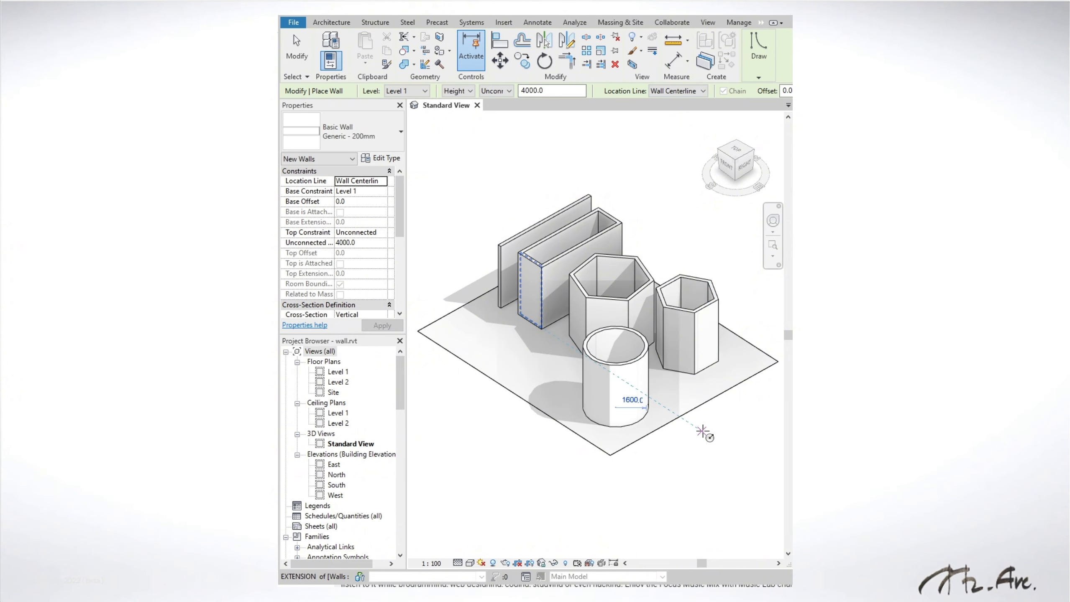
- Draw a start-end-radius arc wall on the empty ground plane, with a radius of about 3915 mm and a sweep of about 118°
key(Escape)
key(Escape)
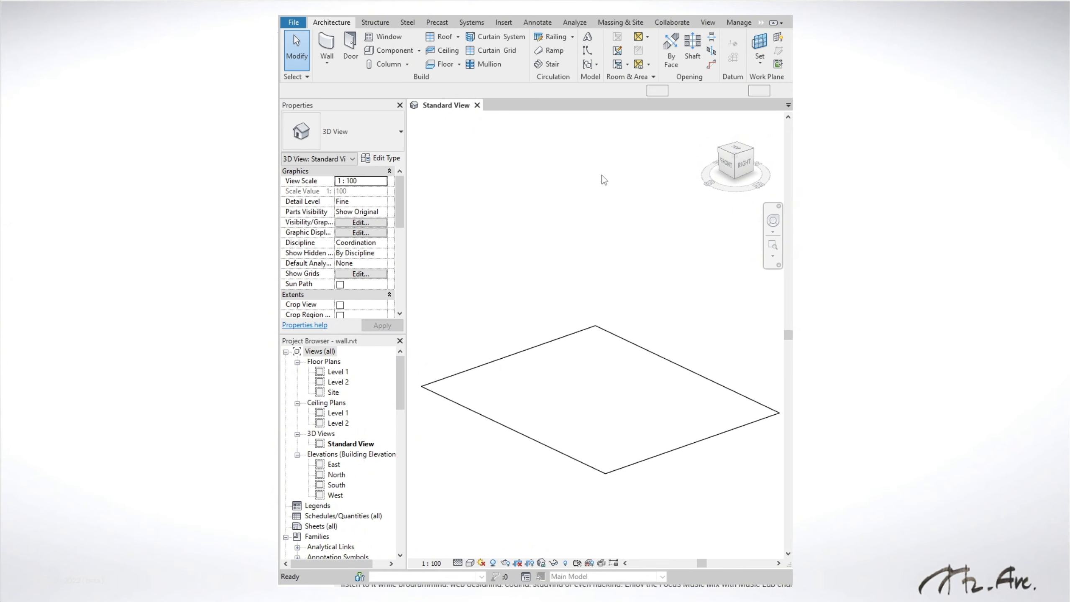
key(w)
key(a)
mouse_move(752, 82)
click(750, 103)
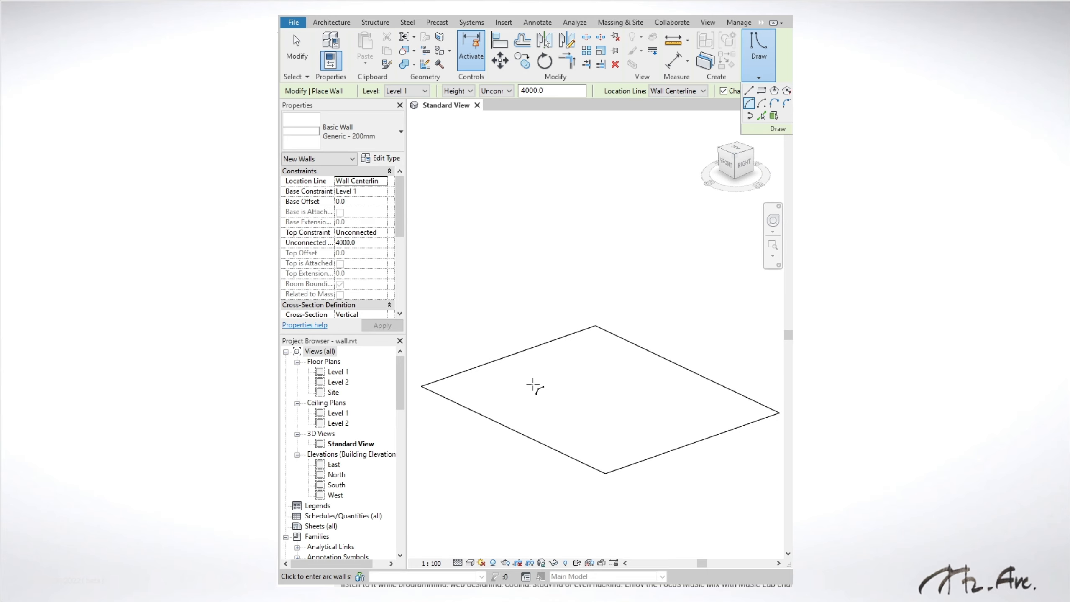
click(520, 386)
click(618, 354)
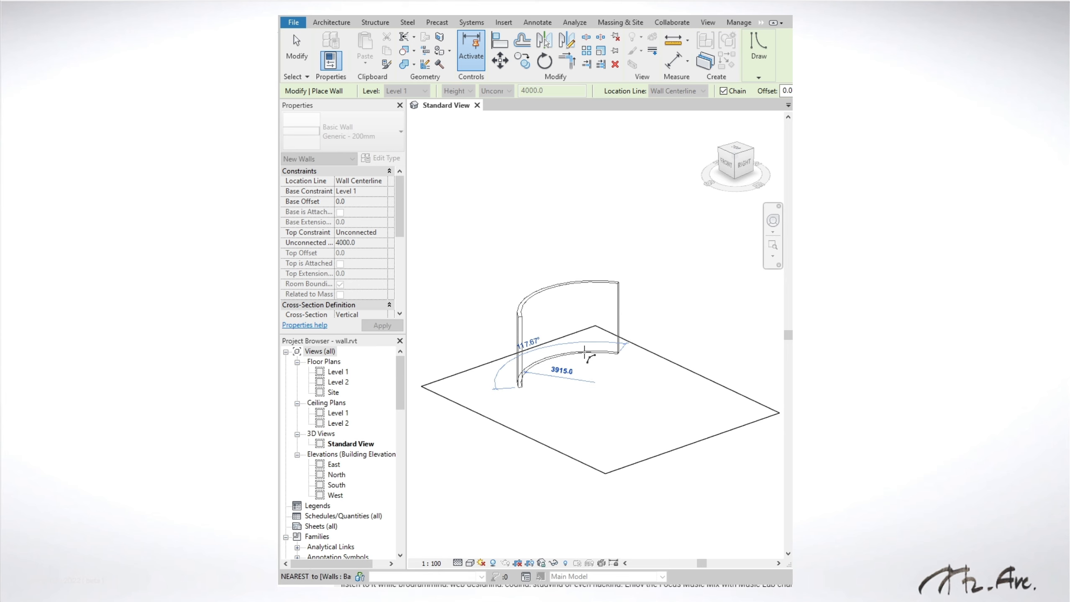
click(588, 353)
key(Escape)
key(Escape)
mouse_move(608, 388)
shift+middle_down()
mouse_move(605, 406)
mouse_move(596, 384)
shift+middle_up()
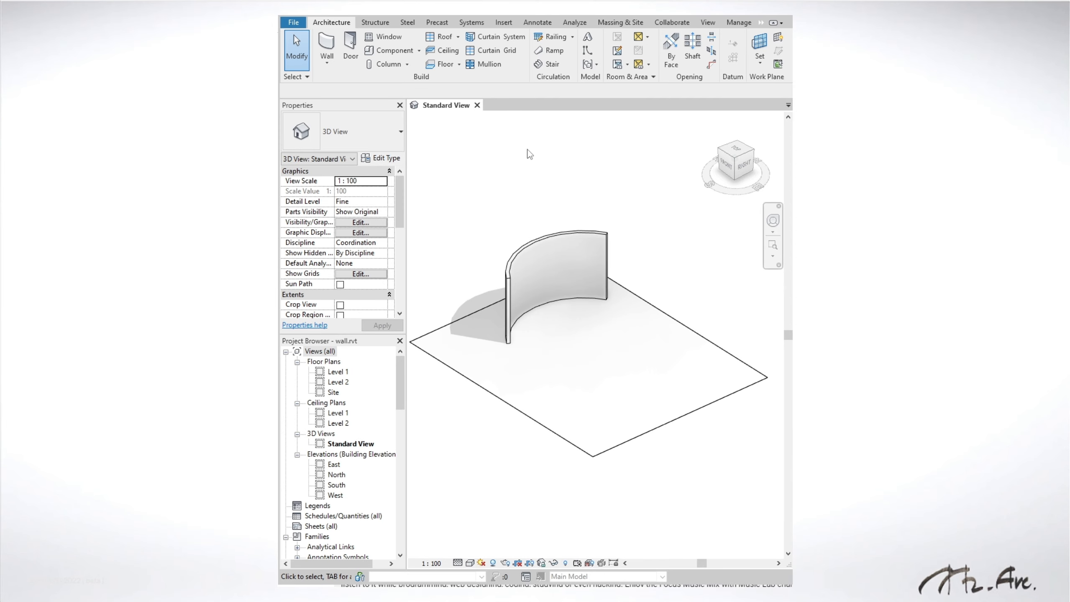
- Draw a center-ends arc wall with a radius of about 2000 mm in front of the large arc wall
key(w)
key(a)
mouse_move(753, 83)
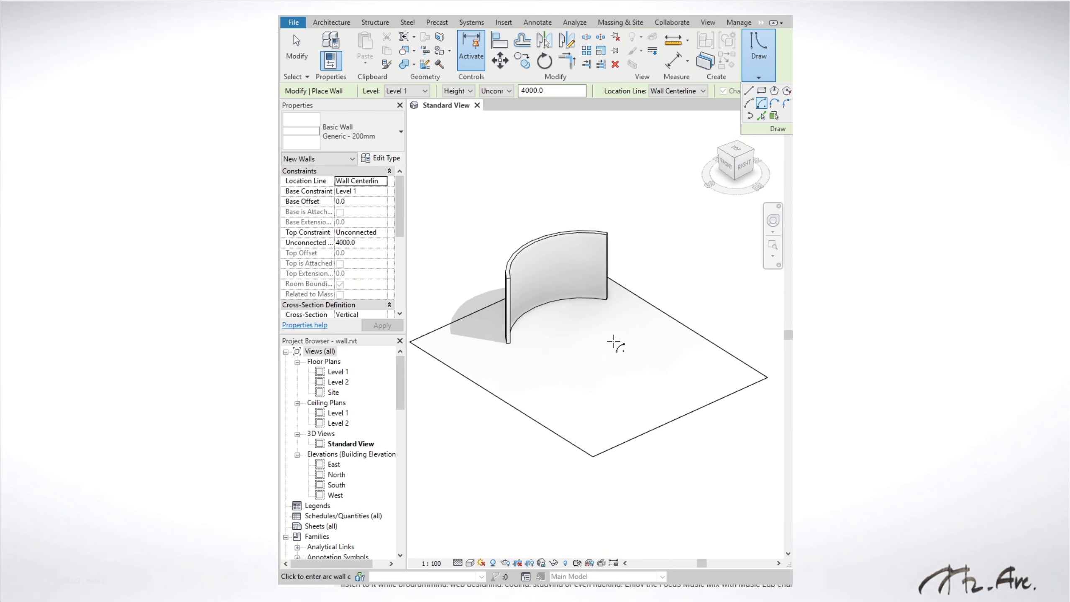
click(614, 343)
click(603, 350)
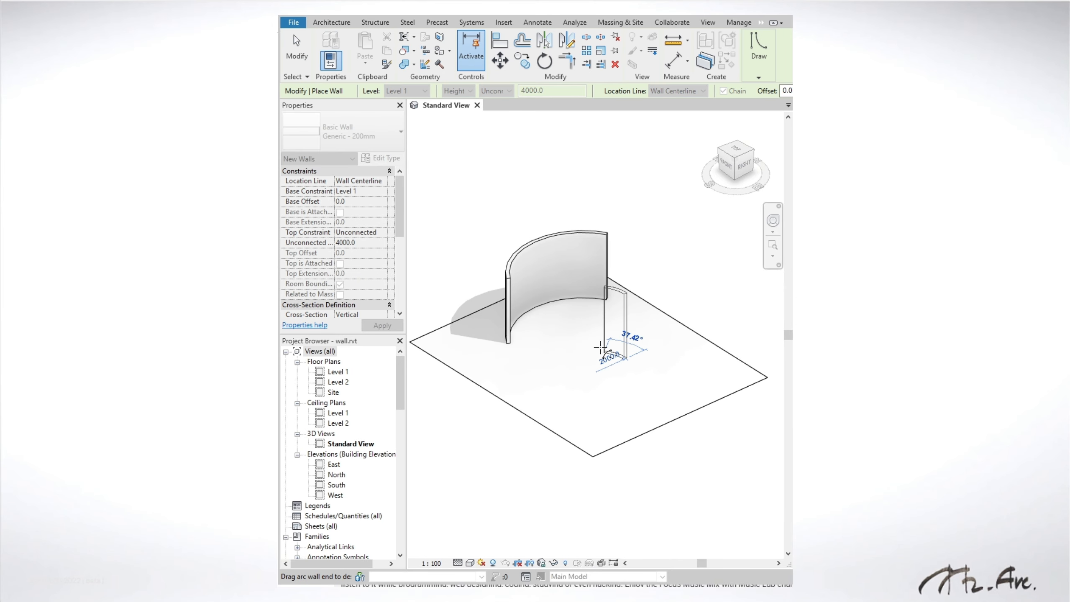
click(570, 358)
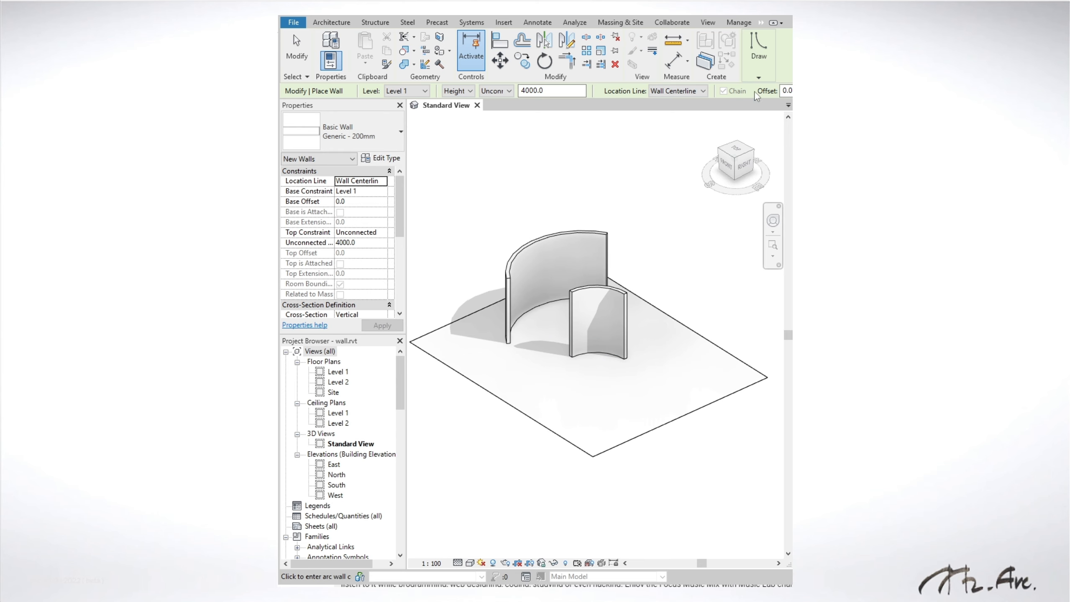
mouse_move(754, 81)
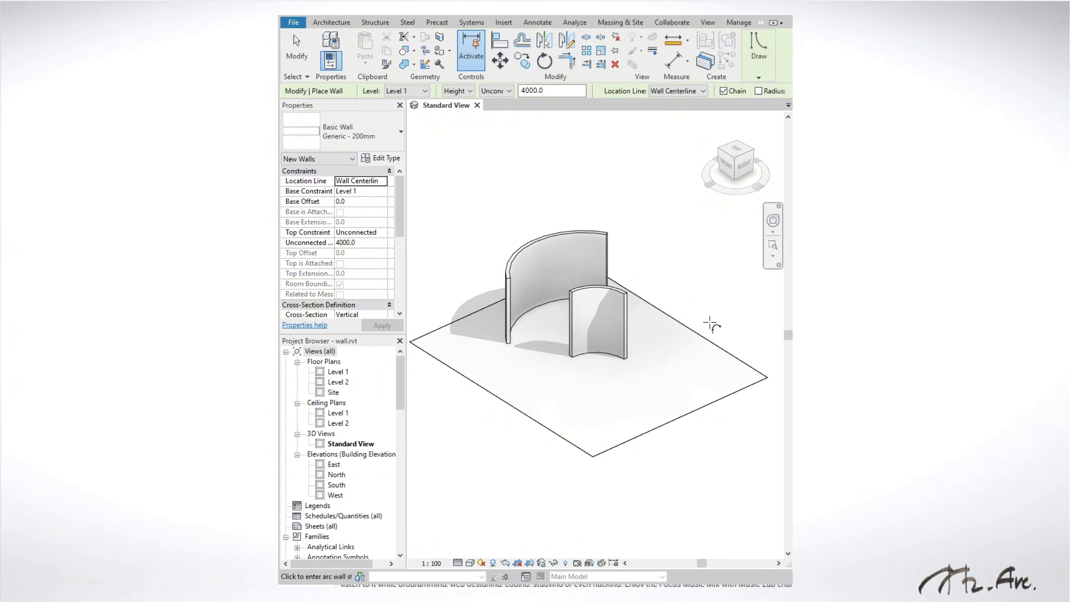
key(Escape)
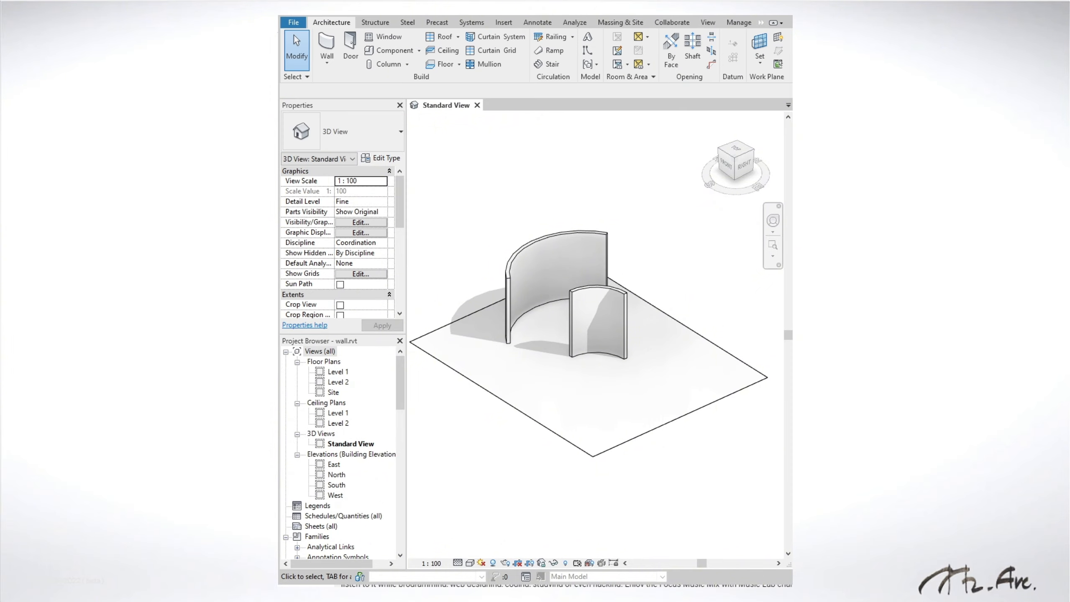
- Draw a full ellipse wall near the front corner of the ground plane, in front of both arc walls
key(w)
key(a)
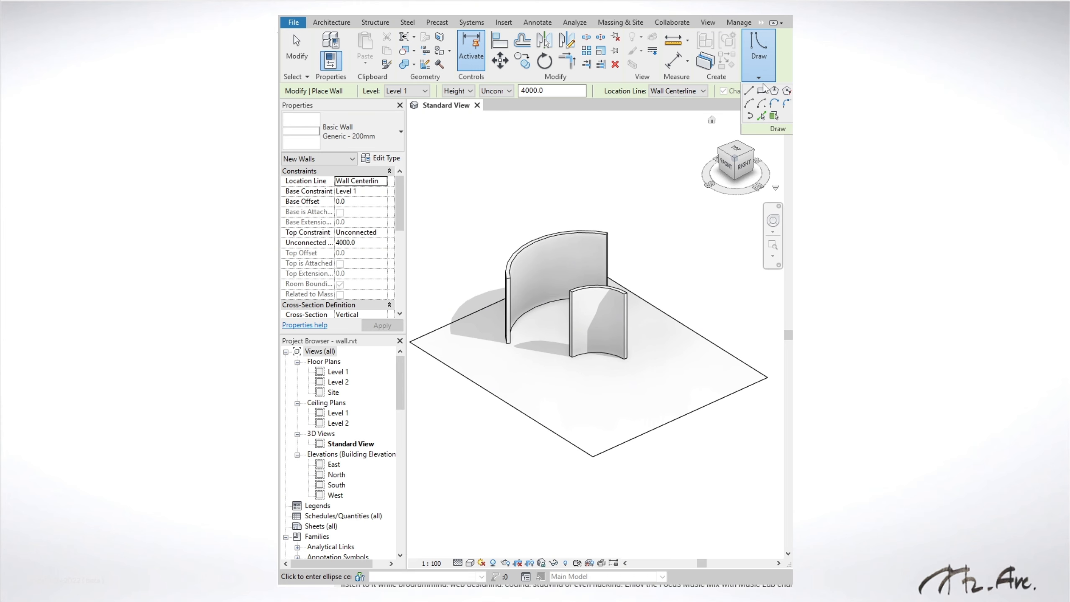
click(598, 421)
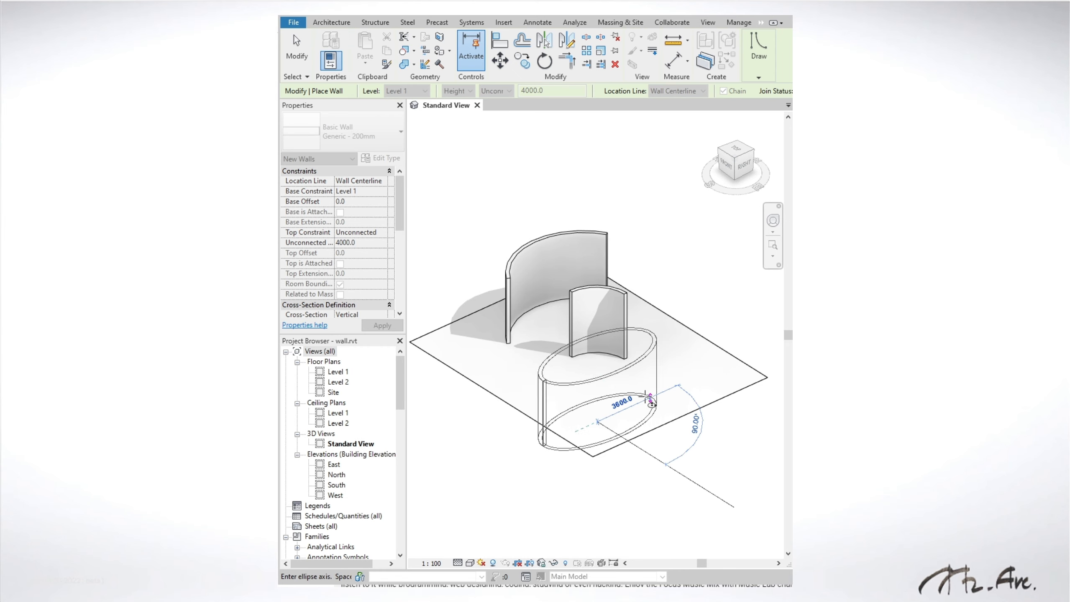
click(656, 394)
click(586, 394)
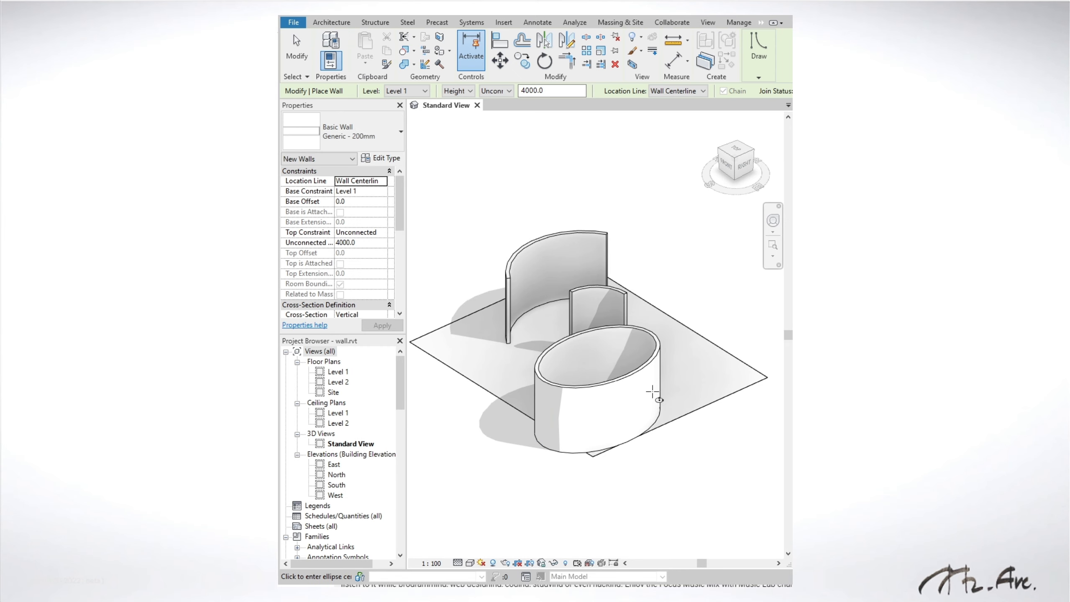
key(Escape)
key(Escape)
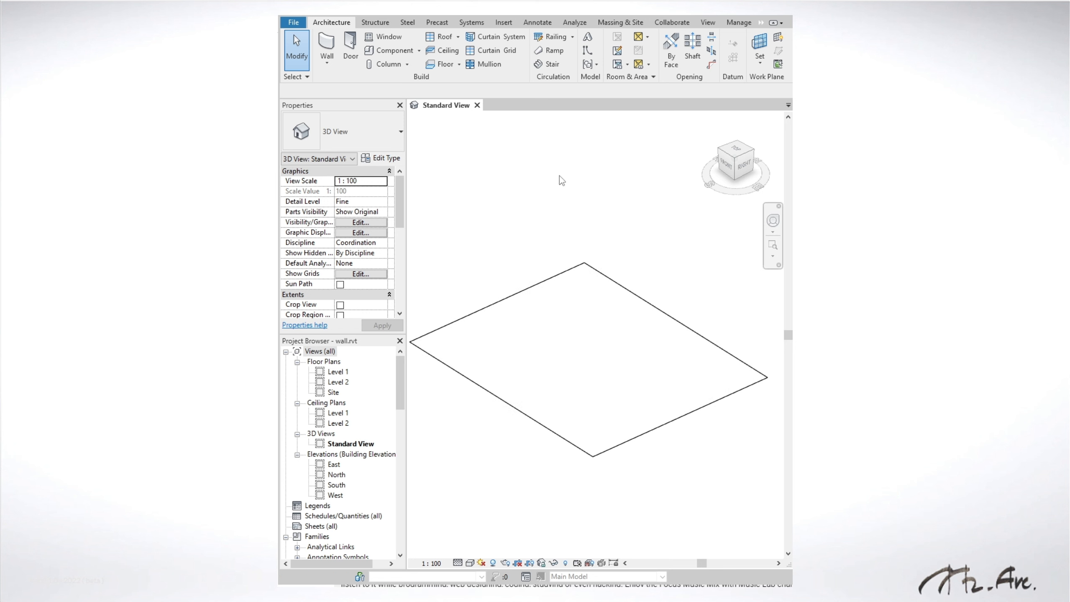
- Draw a partial ellipse wall on the empty ground plane, with its ends about 6200 mm apart
key(w)
key(a)
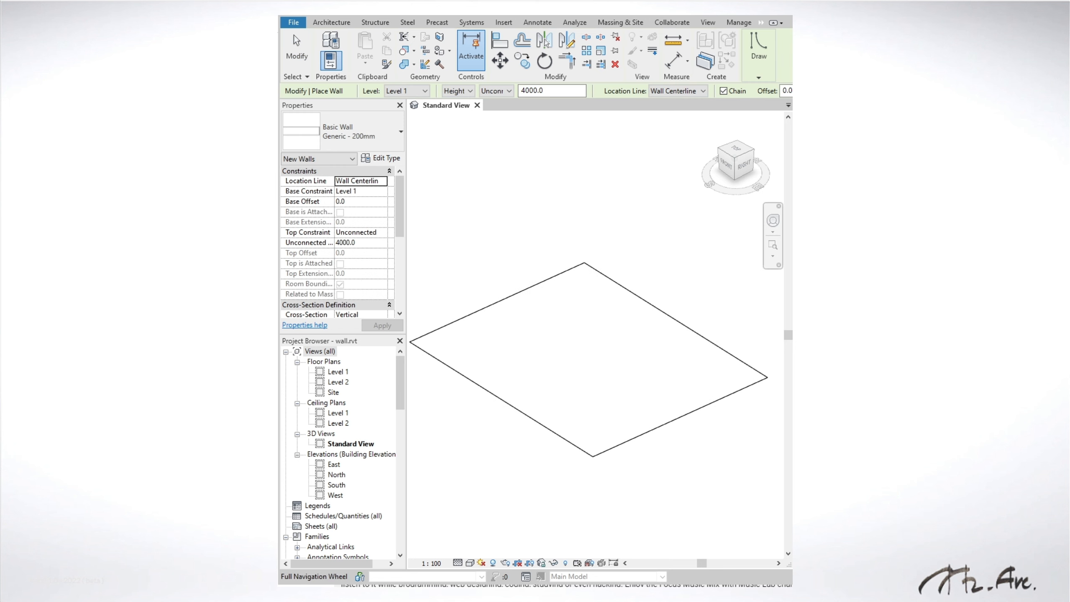
click(759, 78)
click(517, 365)
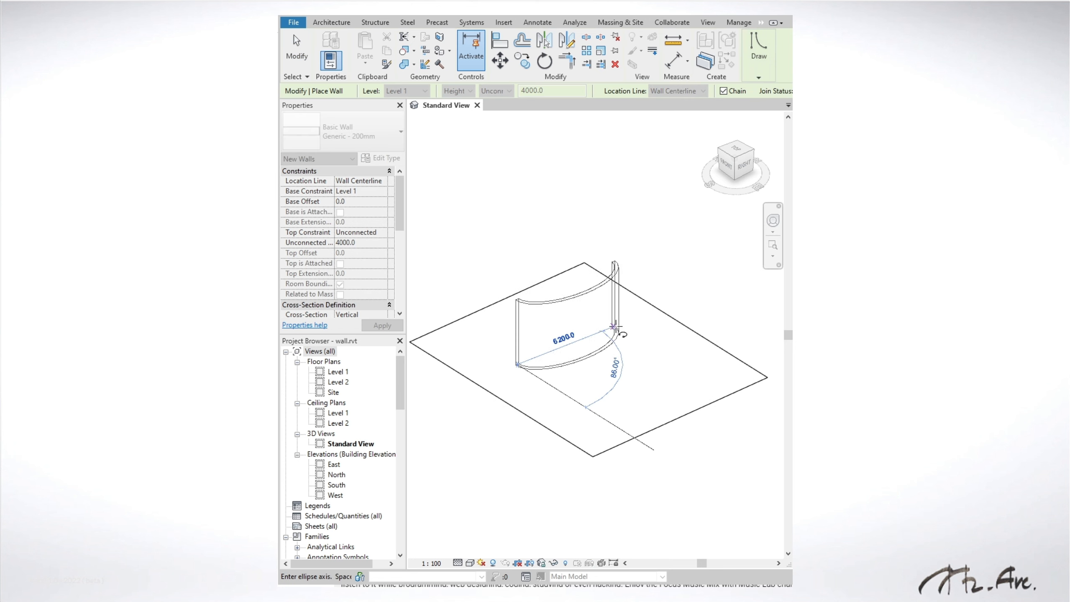
click(617, 325)
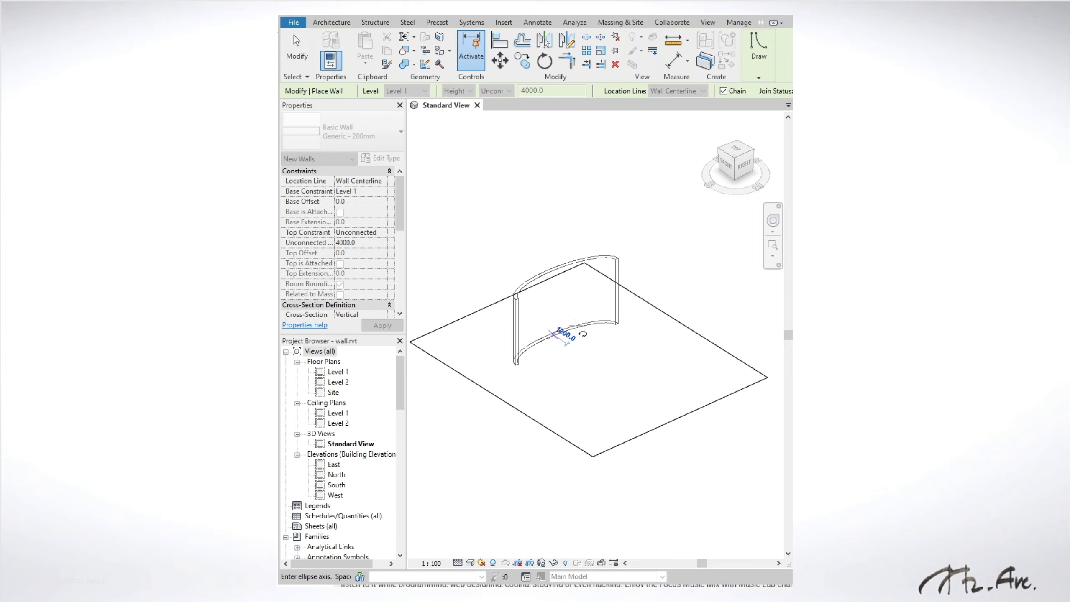
click(577, 325)
key(Escape)
key(Escape)
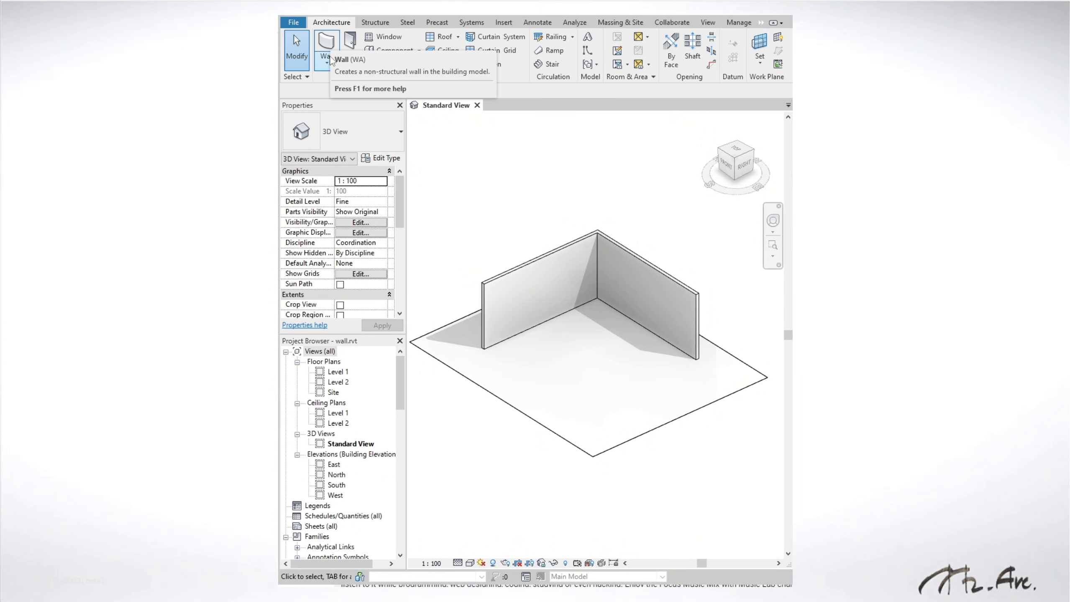
- Start placing a Generic - 200mm wall in the scene with the two joined walls
key(w)
key(a)
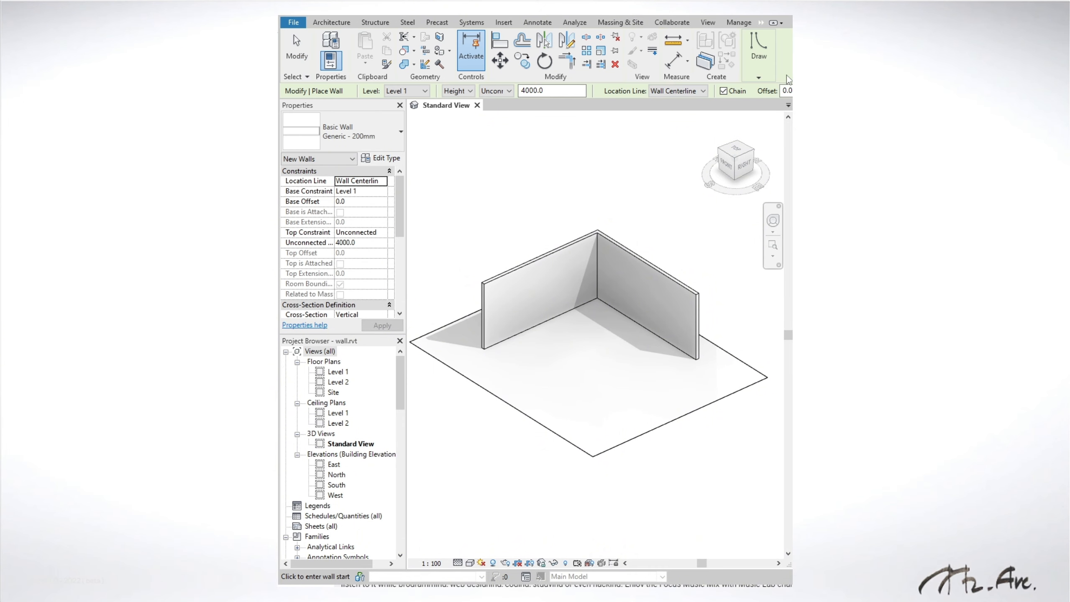
mouse_move(763, 74)
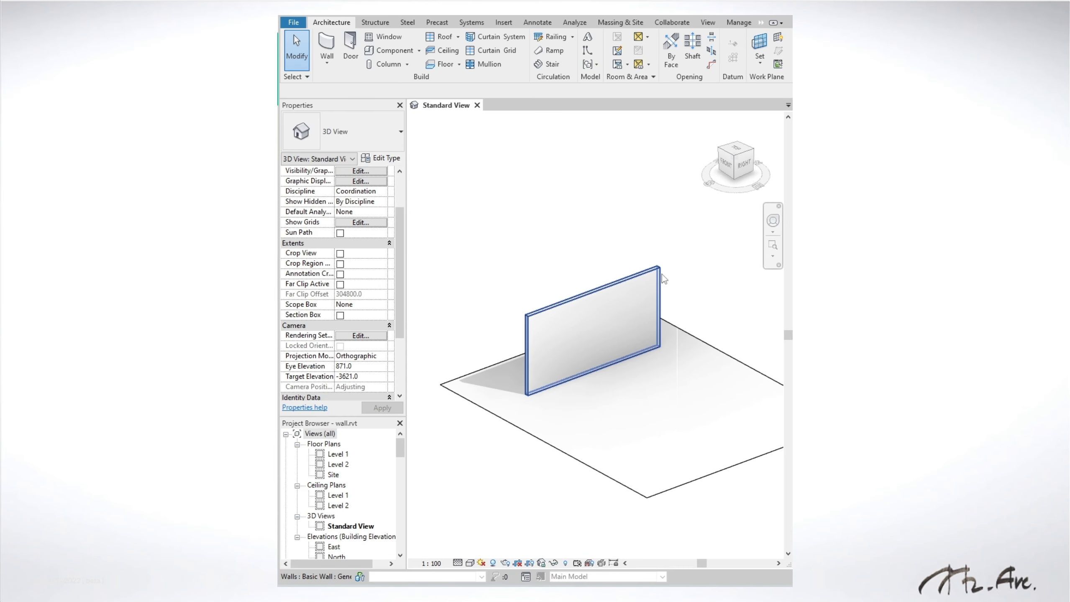
- Change the cross-section of the single 7700 mm wall to Vertical
click(659, 277)
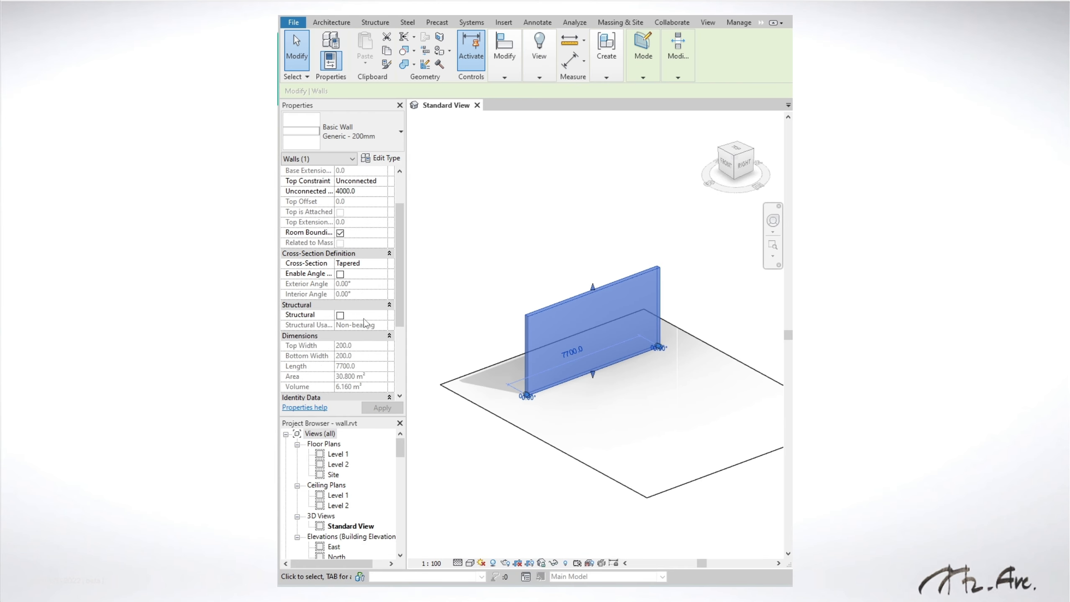
click(388, 263)
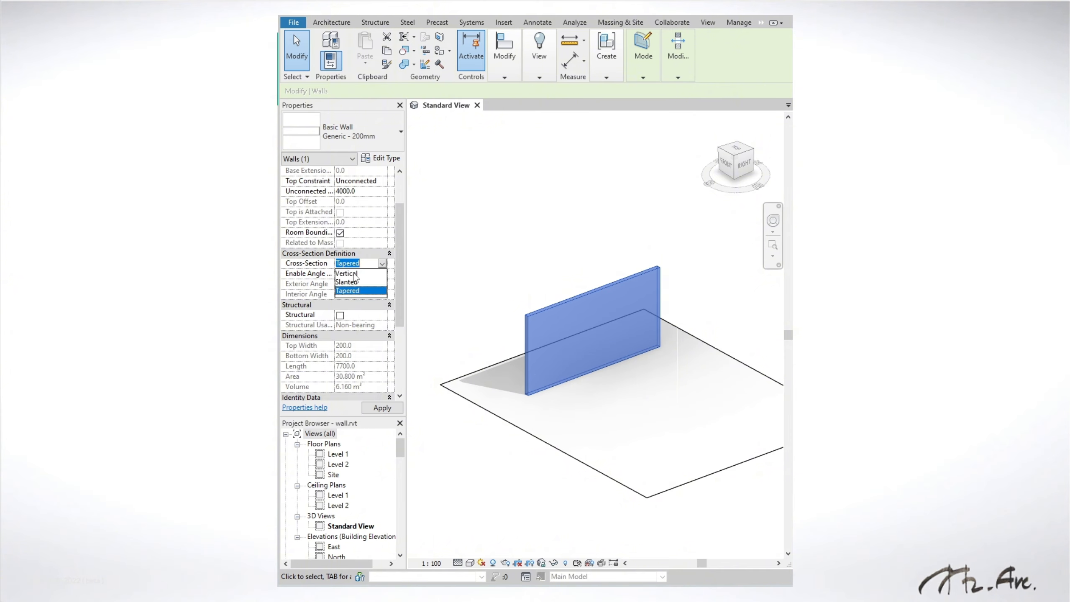
click(354, 274)
- Open the wall's profile for editing and sketch two connected lines from its near vertical edge up to its top edge
click(643, 59)
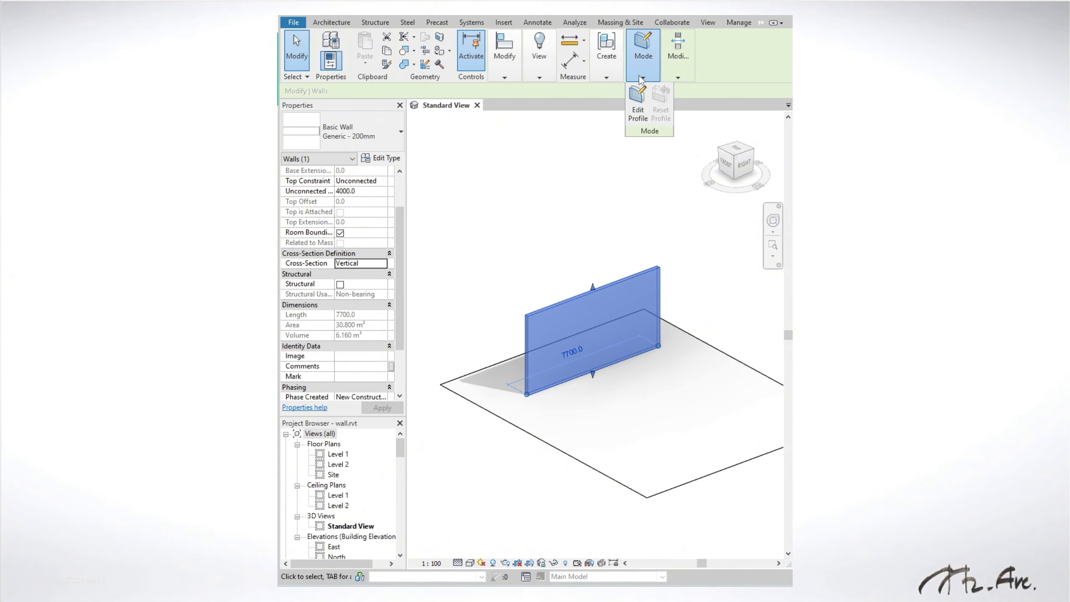
click(635, 101)
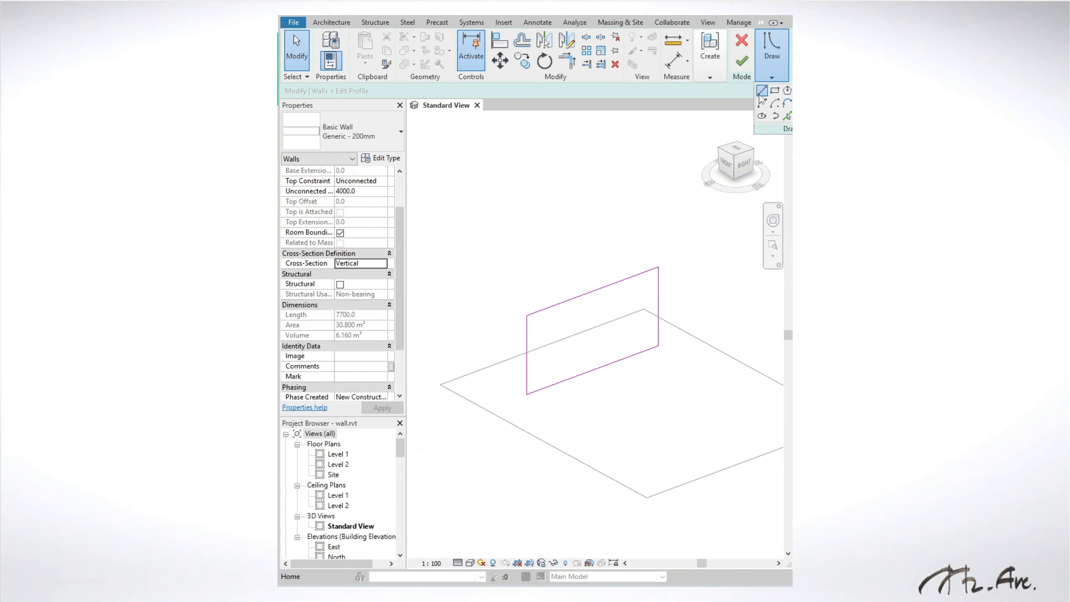
click(762, 91)
click(527, 341)
click(563, 332)
click(588, 294)
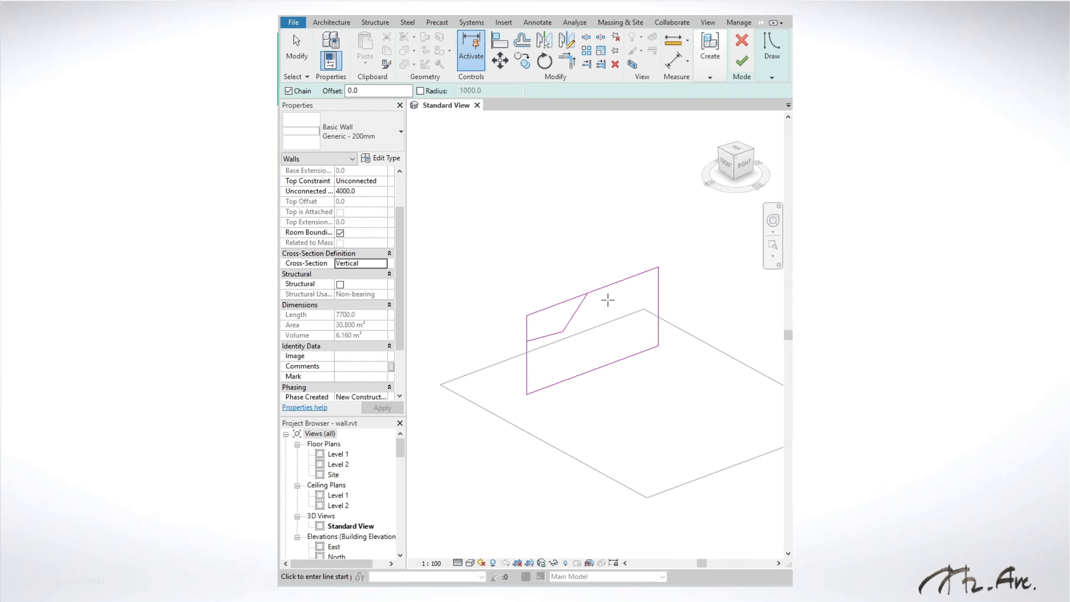
- Trim the profile outline to the sketched lines so the upper near corner is cut away, and finish the profile edit
key(Escape)
scroll(605, 301, up, 3)
key(t)
key(r)
click(589, 286)
click(573, 301)
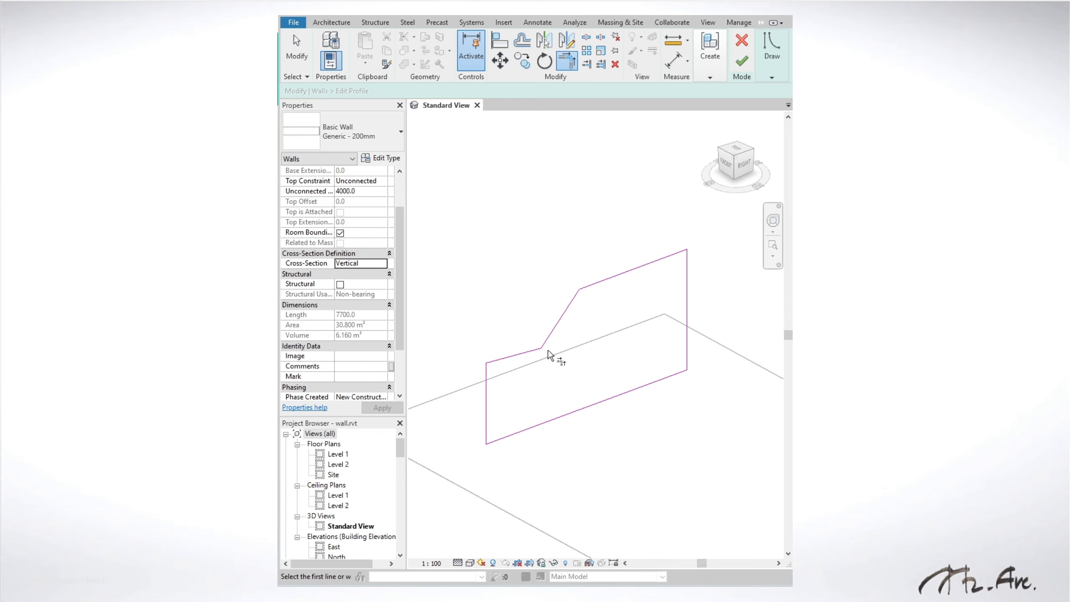
click(742, 61)
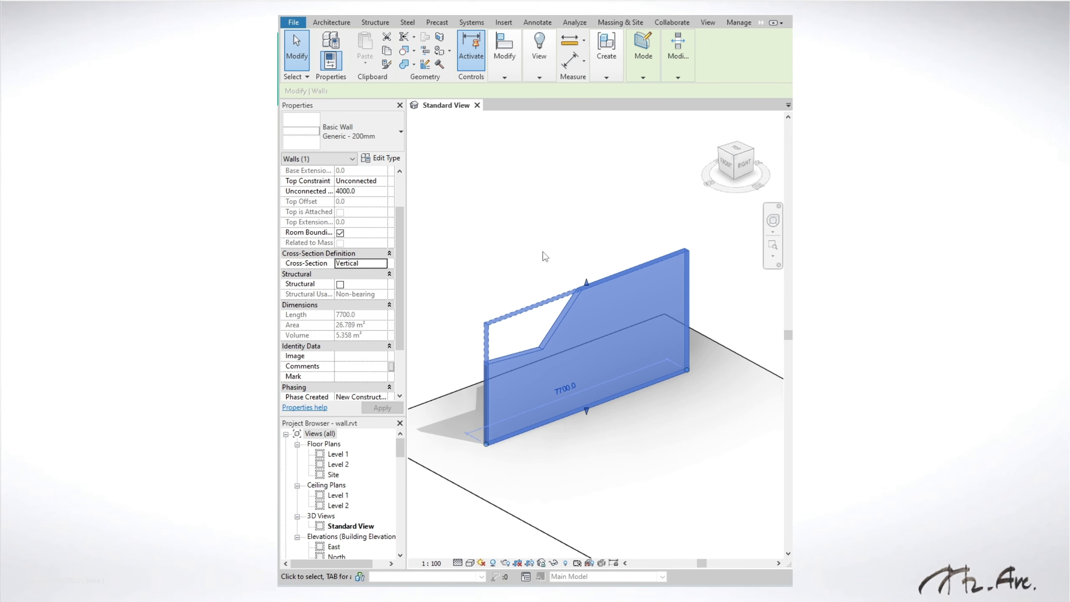
click(498, 215)
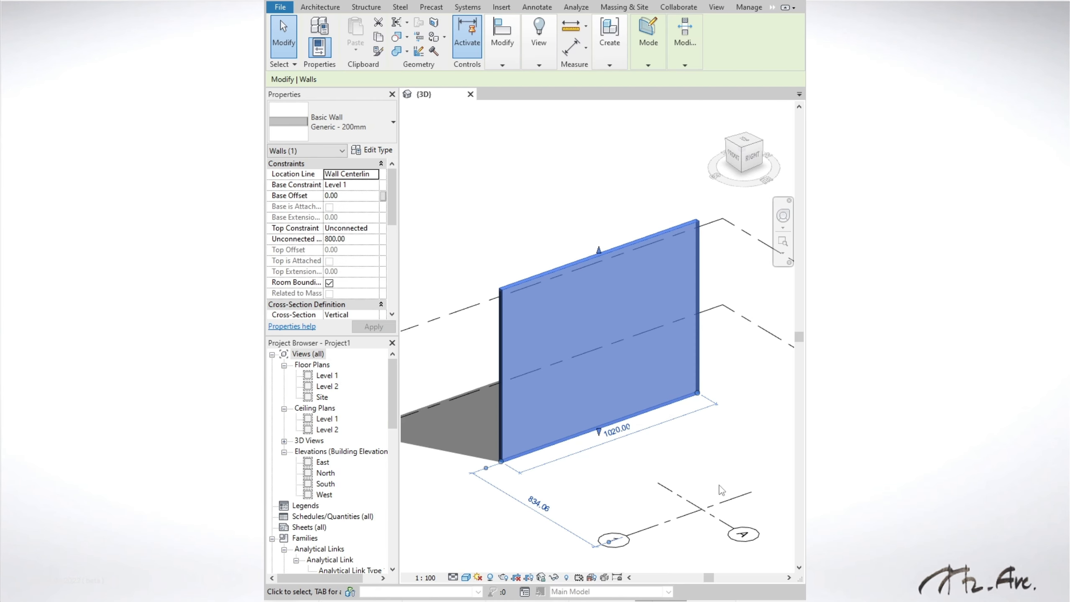
- Edit the profile of the Project1 wall by adding a rectangular opening about 220 wide and 440 high in its near half, and finish
key(Escape)
click(633, 253)
click(648, 38)
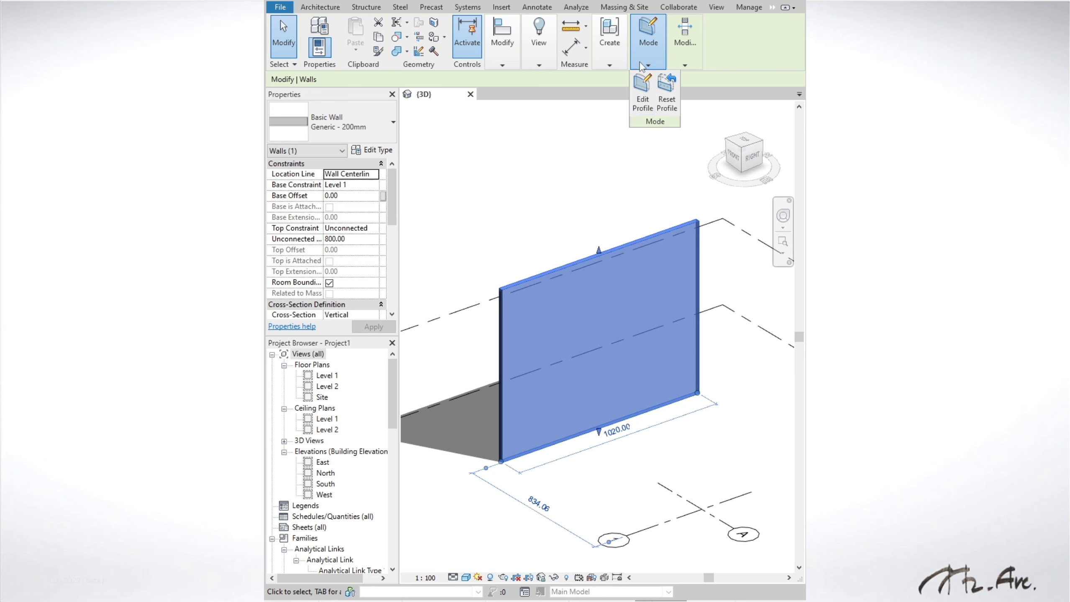
click(647, 103)
click(778, 63)
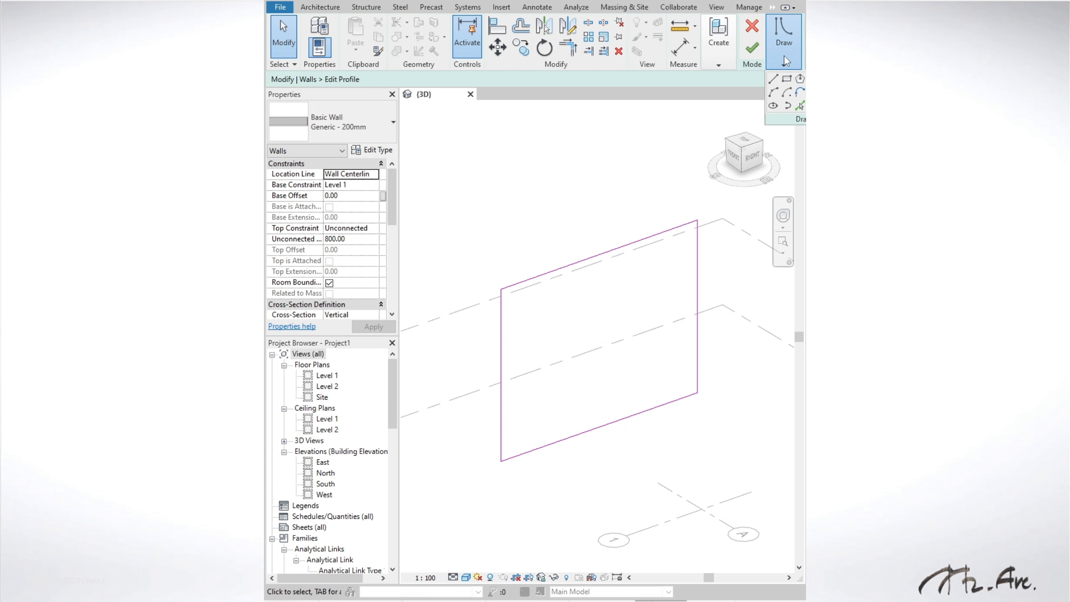
click(787, 79)
click(552, 315)
click(595, 395)
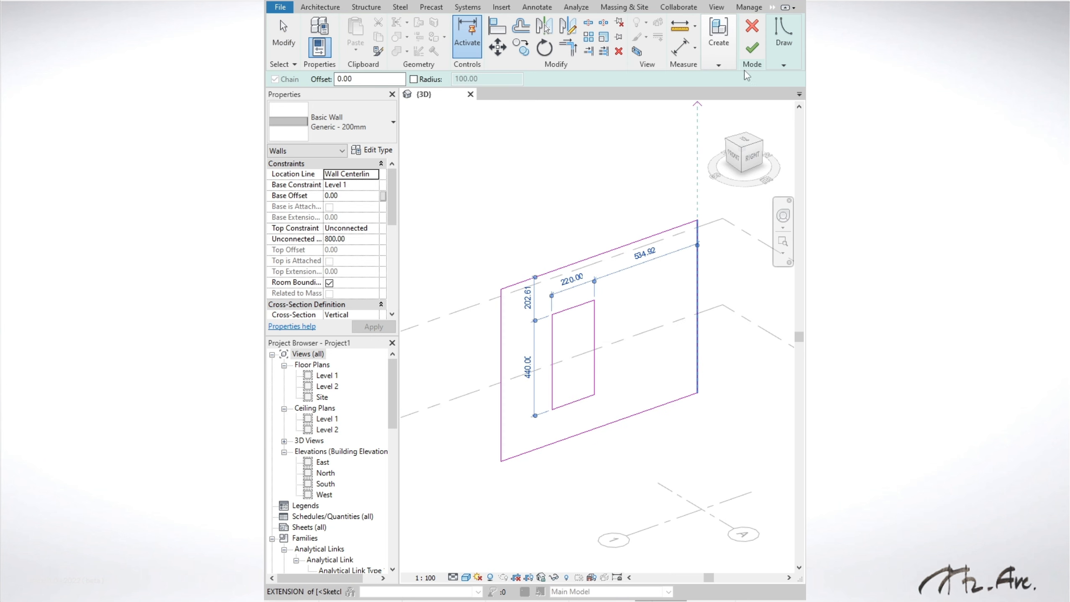
click(752, 49)
click(549, 233)
click(597, 270)
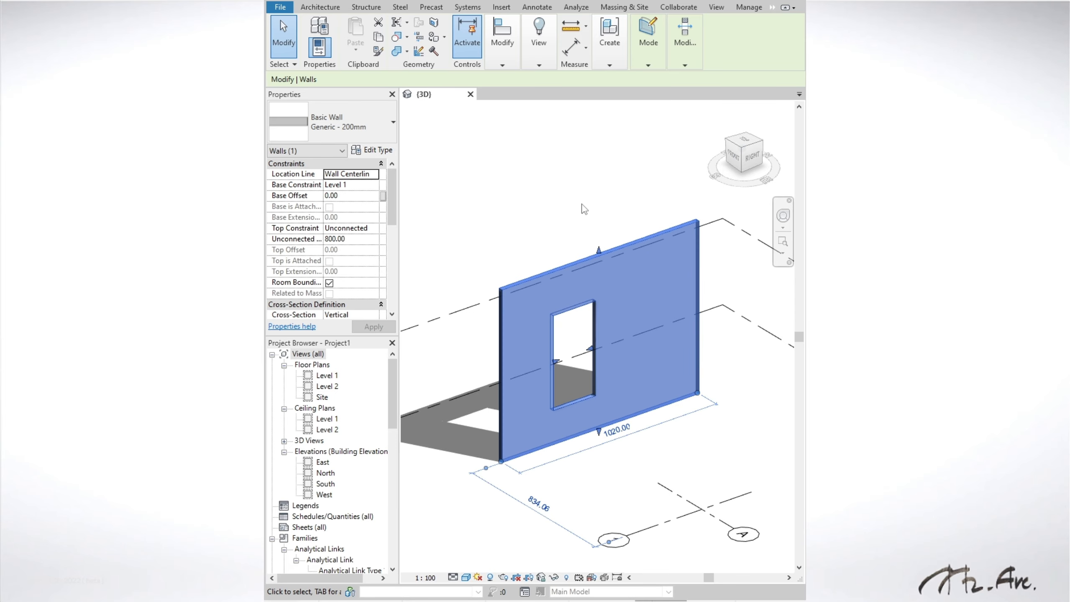
click(580, 204)
- Cut a rectangular opening about 244 wide and 439 high in the wall's far half with the Wall Opening tool
click(720, 23)
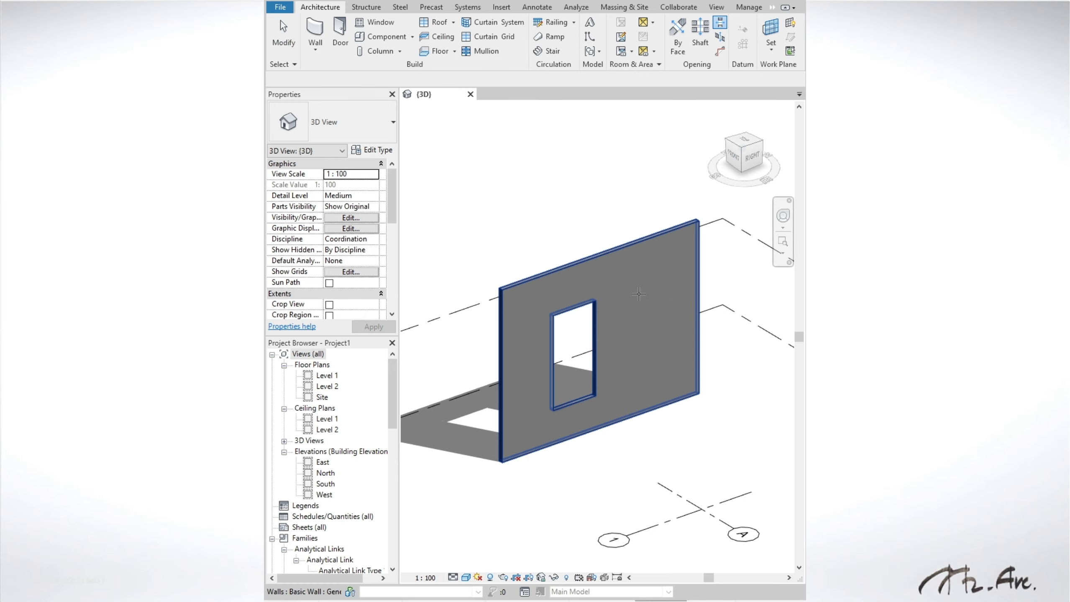
click(646, 312)
click(631, 289)
click(673, 353)
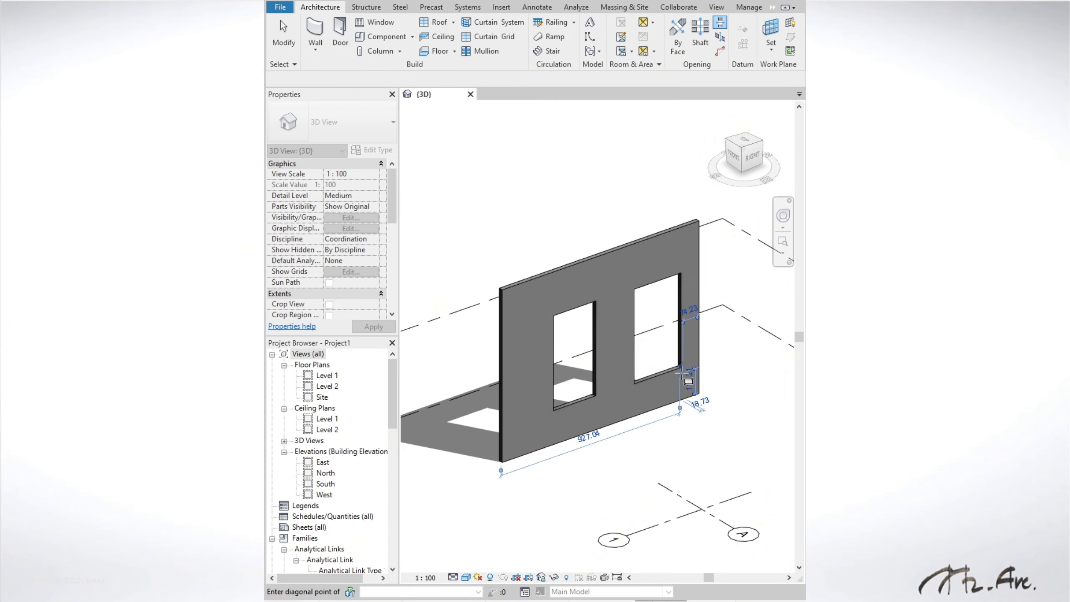
- Select the new wall opening, stretch it down to the wall's base and widen it slightly toward the first opening
click(658, 373)
key(Tab)
click(658, 372)
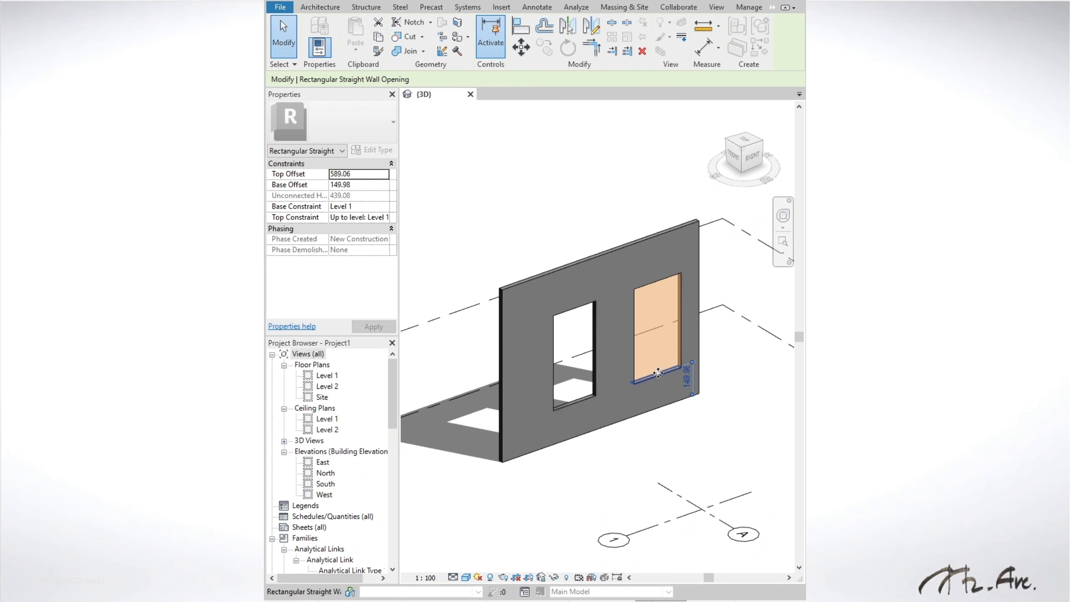
click(685, 424)
key(Tab)
key(Tab)
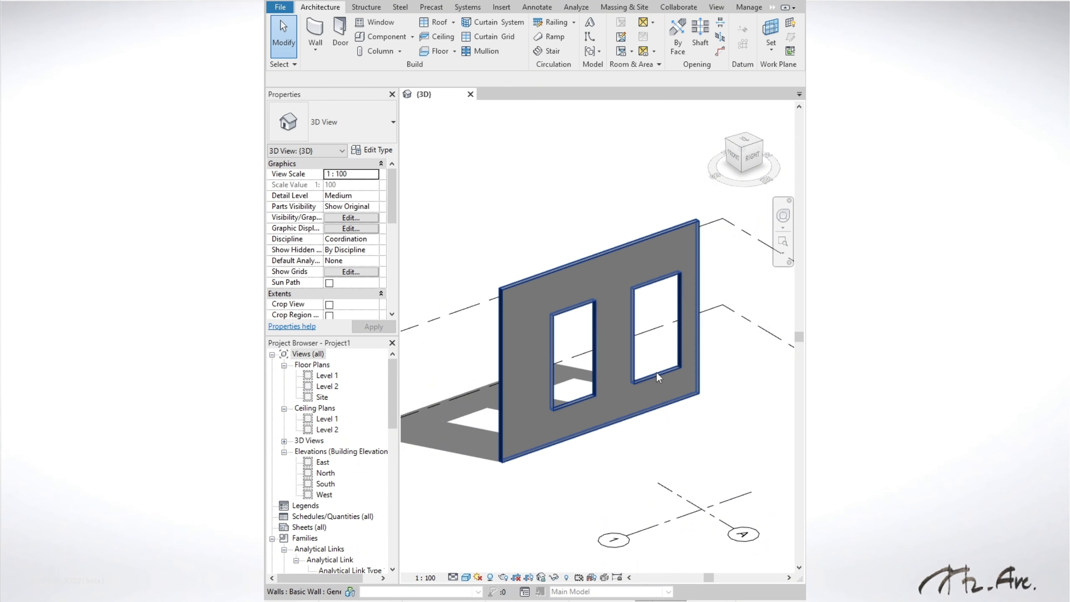
click(658, 377)
key(Tab)
click(658, 377)
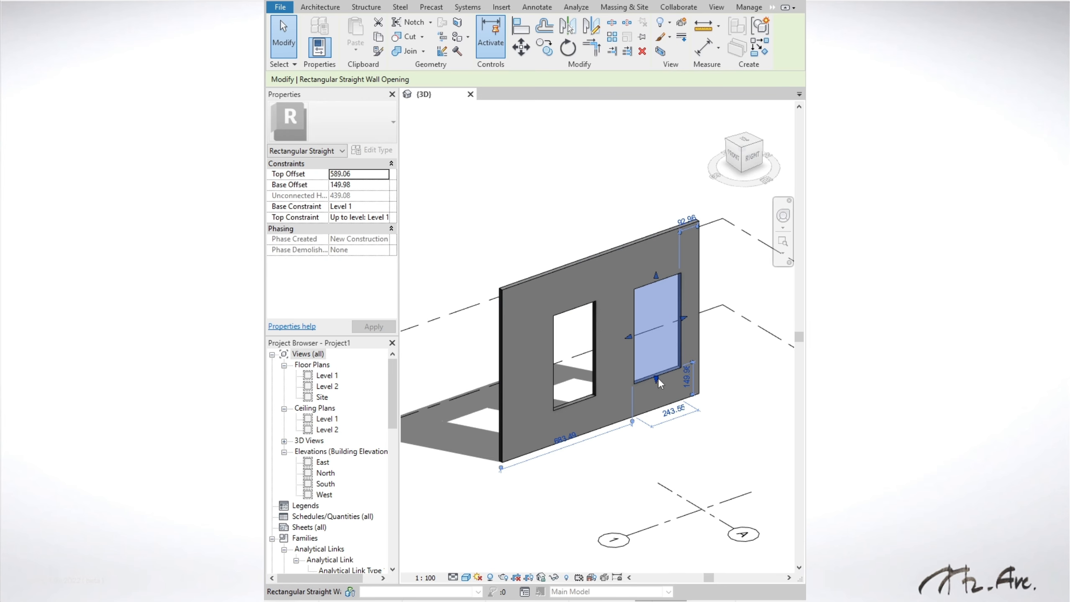
drag(653, 412, 656, 416)
drag(630, 357, 614, 364)
click(679, 422)
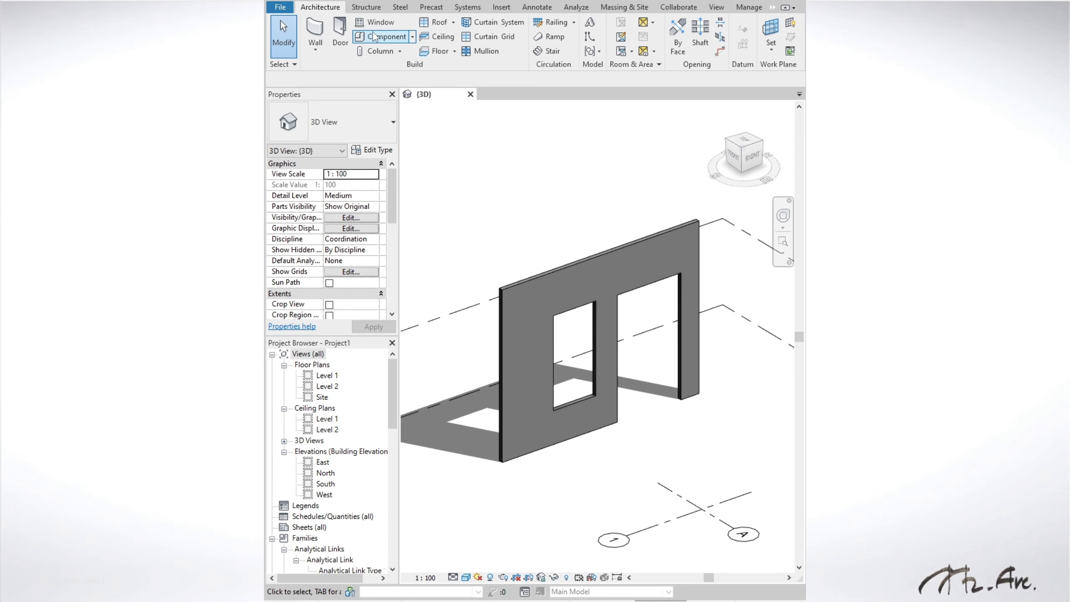
- Create an in-place model in the Walls category with the name Walls 1
click(414, 38)
click(392, 84)
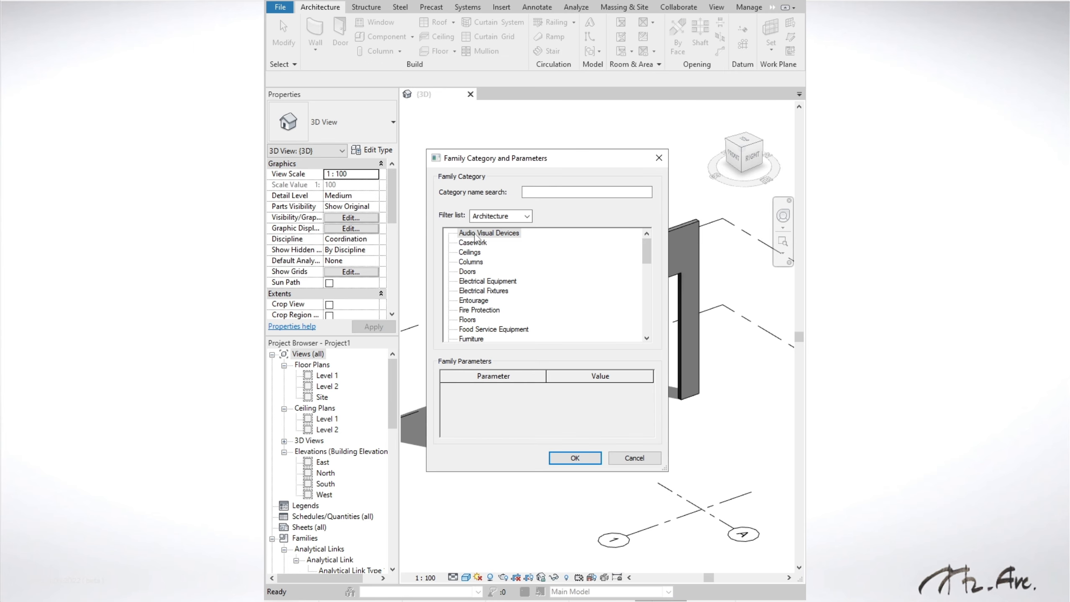
click(481, 292)
key(w)
click(575, 458)
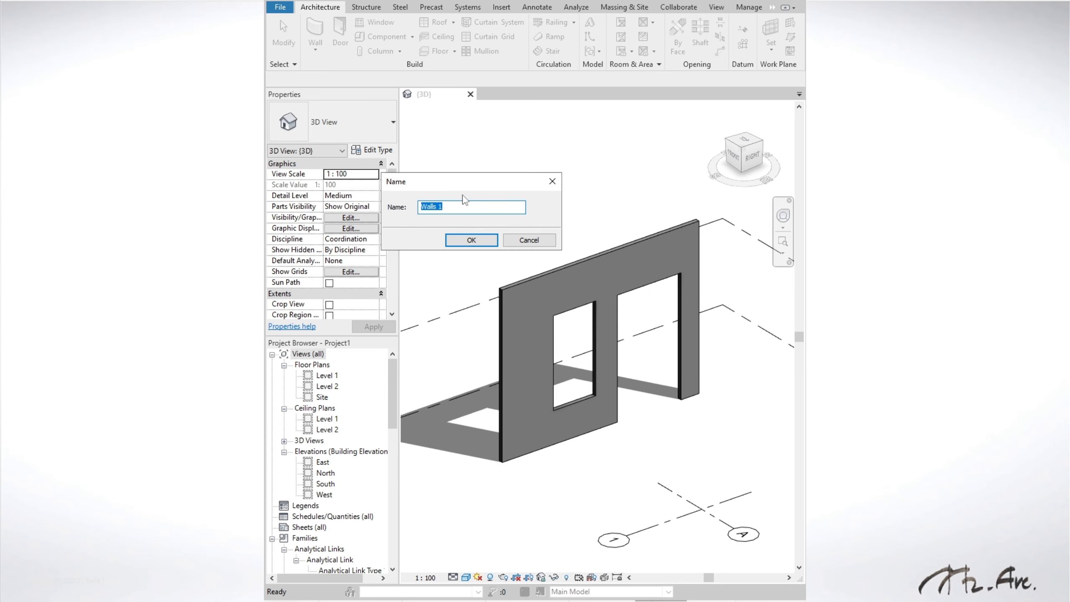
click(479, 243)
- Set the work plane to the wall's front face by picking it as a plane
mouse_move(503, 213)
shift+middle_down()
mouse_move(544, 242)
mouse_move(513, 210)
shift+middle_up()
click(707, 51)
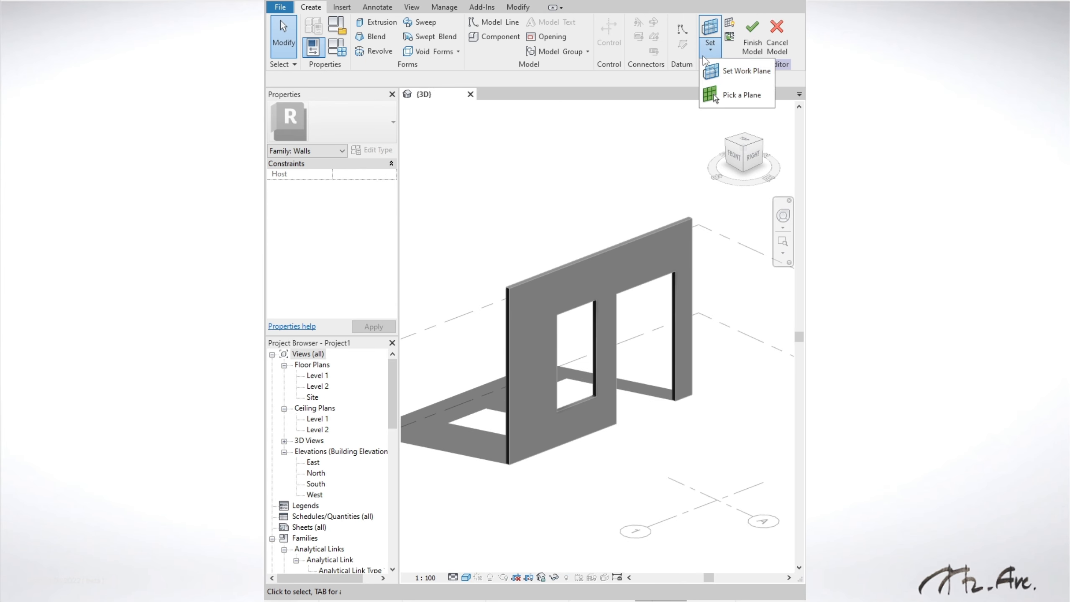
click(730, 97)
click(636, 254)
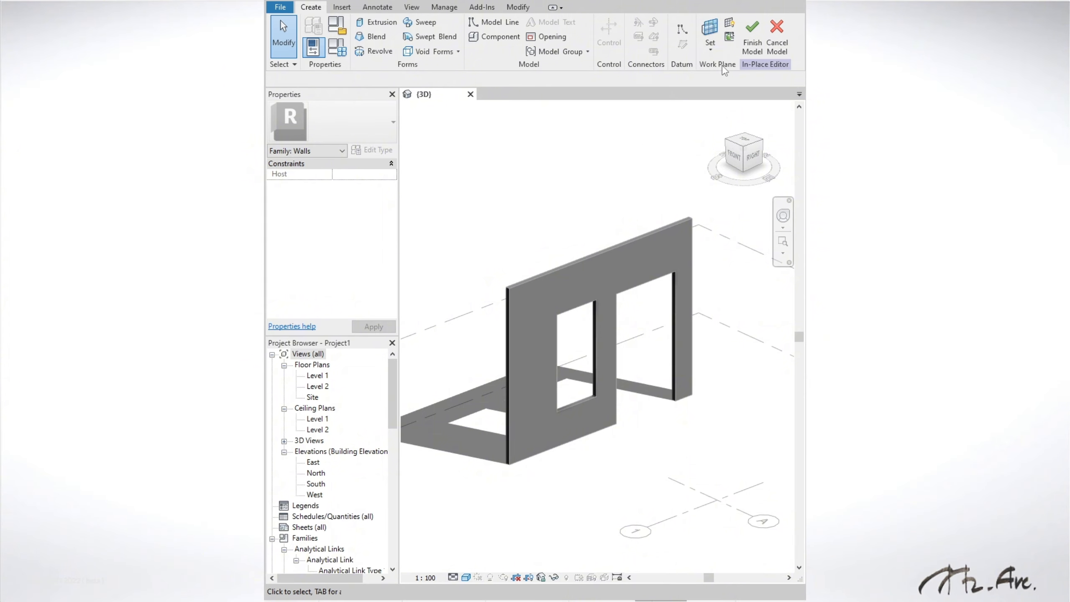
- Create a 25-deep extrusion from a rectangle sketched across the wall's top edge above the window opening
click(373, 22)
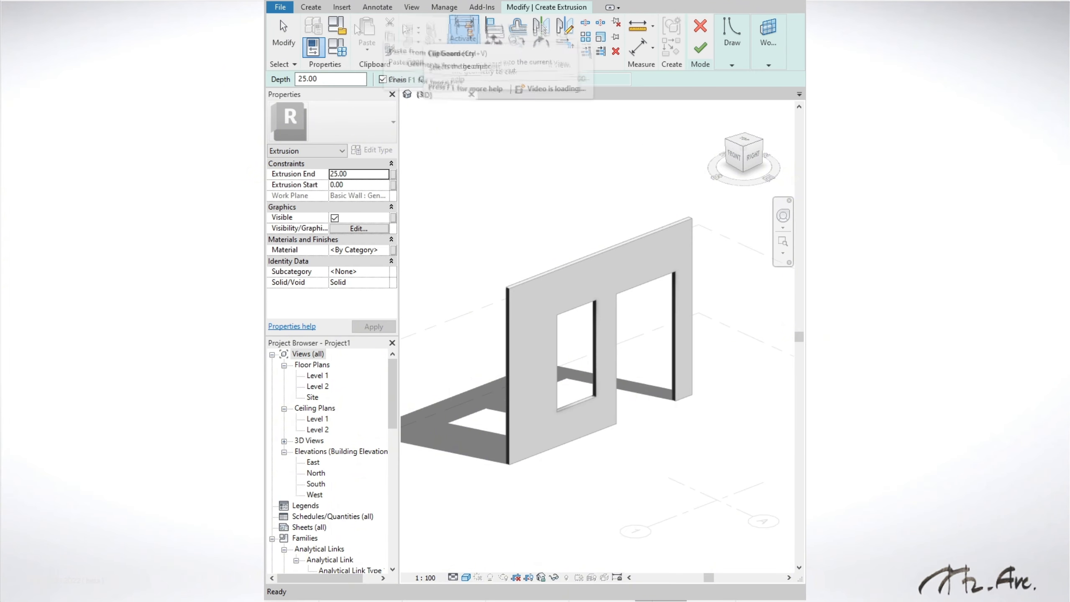
click(732, 62)
click(735, 79)
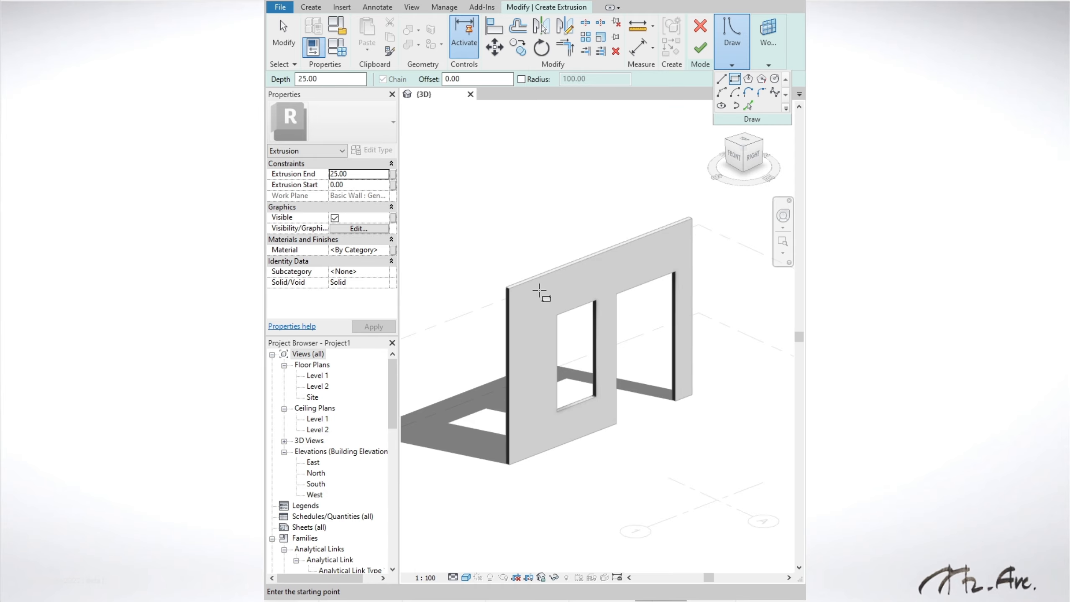
click(541, 294)
click(620, 221)
key(Escape)
key(Escape)
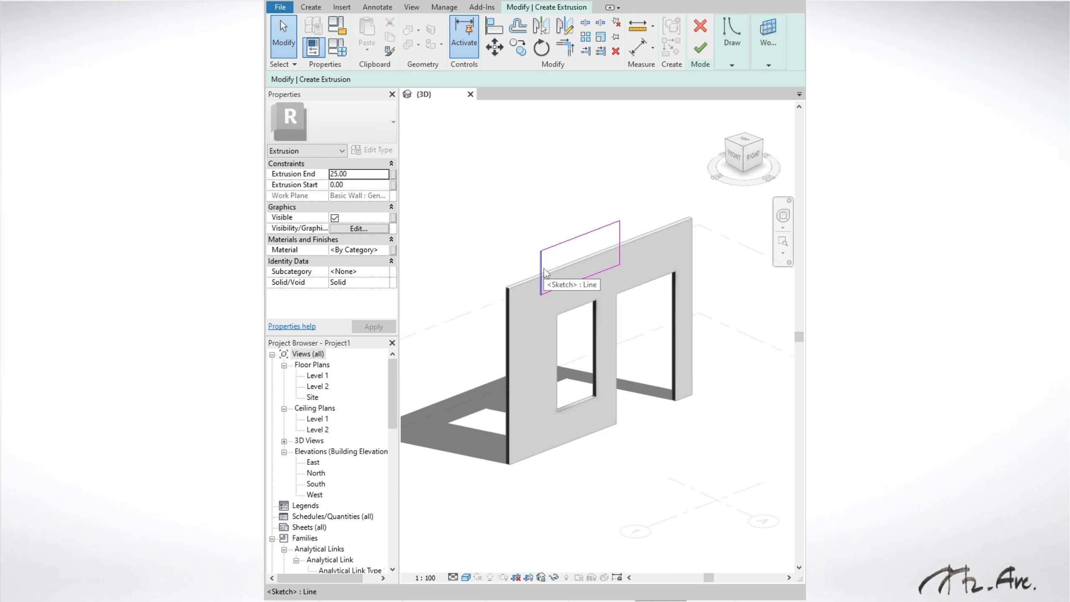
click(541, 274)
click(701, 48)
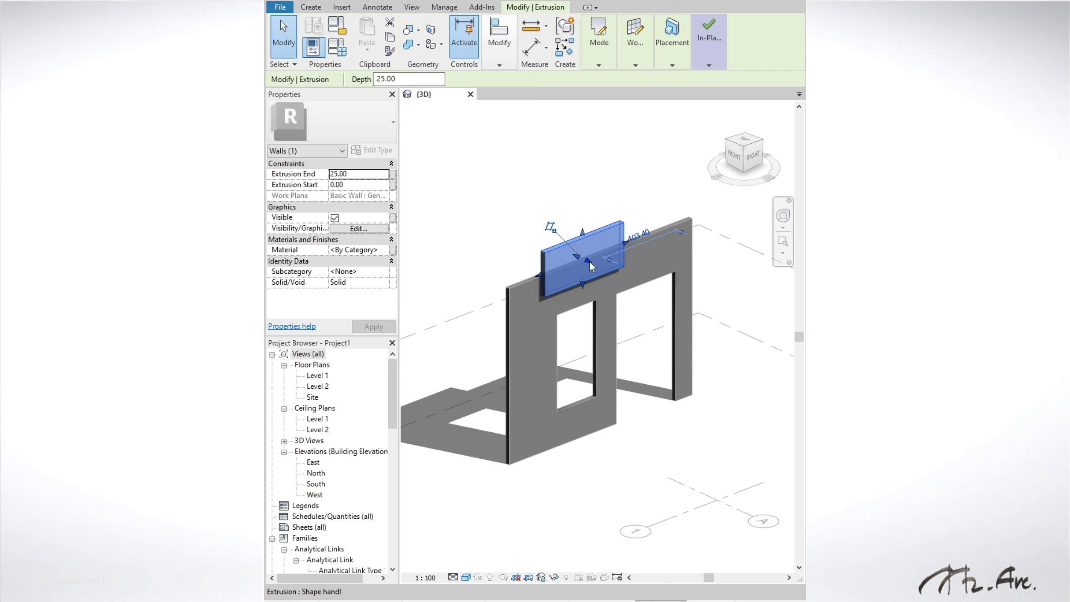
- Stretch the extrusion through both sides of the wall to a depth of about 385 and change it from solid to Void
mouse_move(554, 223)
mouse_down()
mouse_move(625, 287)
mouse_move(579, 310)
mouse_move(602, 311)
mouse_up()
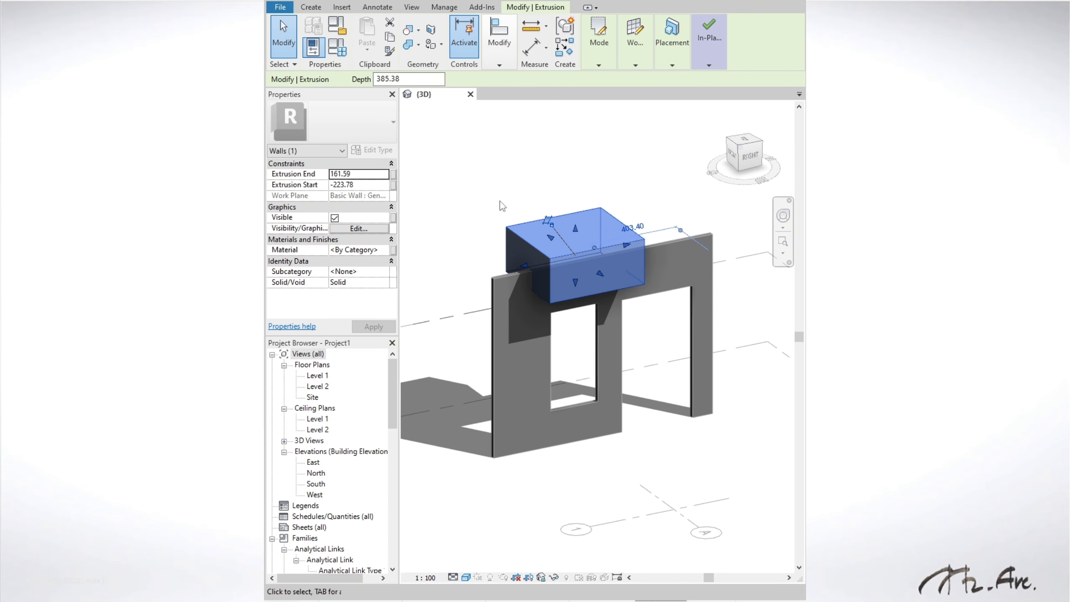
click(478, 186)
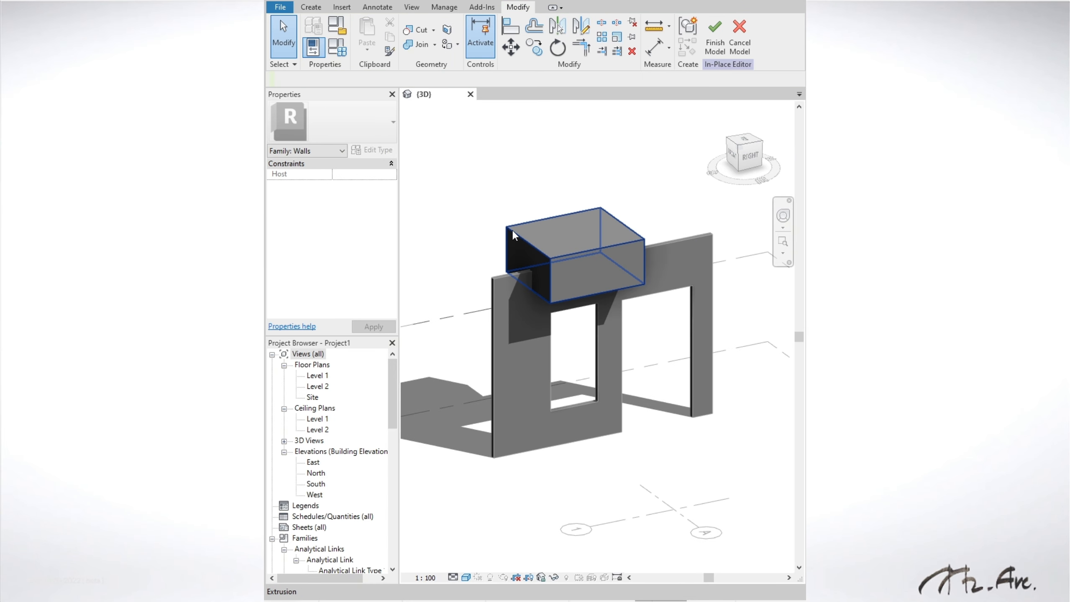
click(528, 239)
click(381, 283)
click(355, 301)
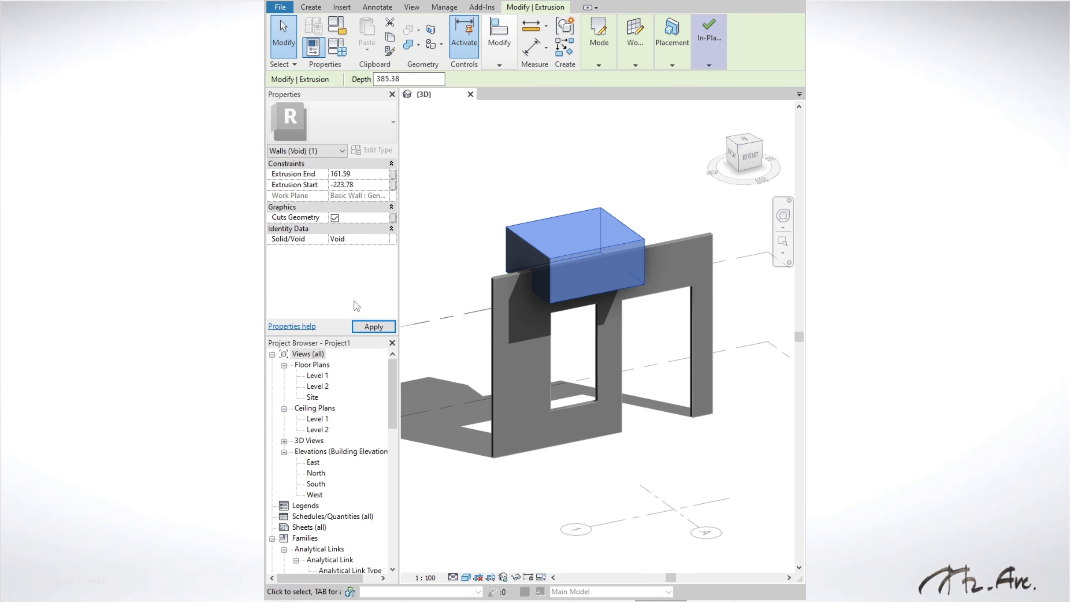
- Cut the void extrusion out of the wall's top edge and finish the in-place model
click(373, 326)
key(Escape)
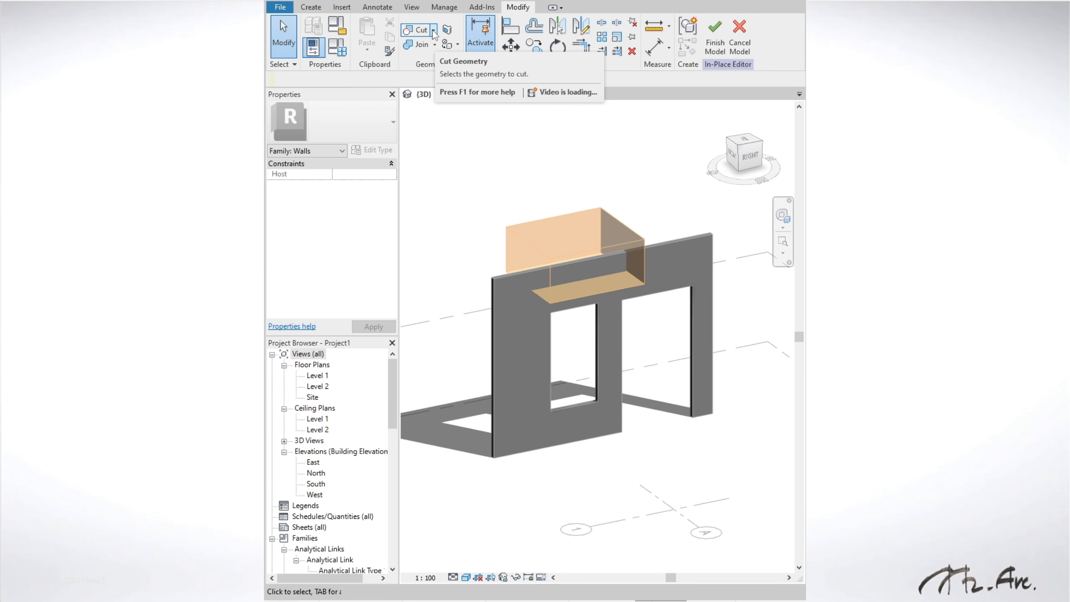
click(416, 29)
click(496, 285)
click(511, 217)
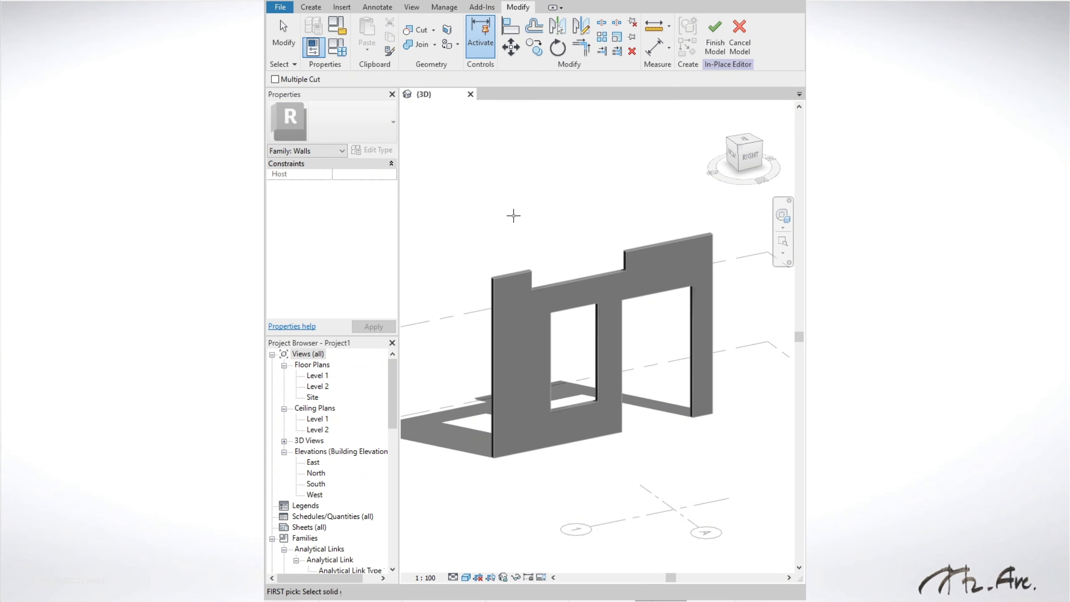
click(714, 38)
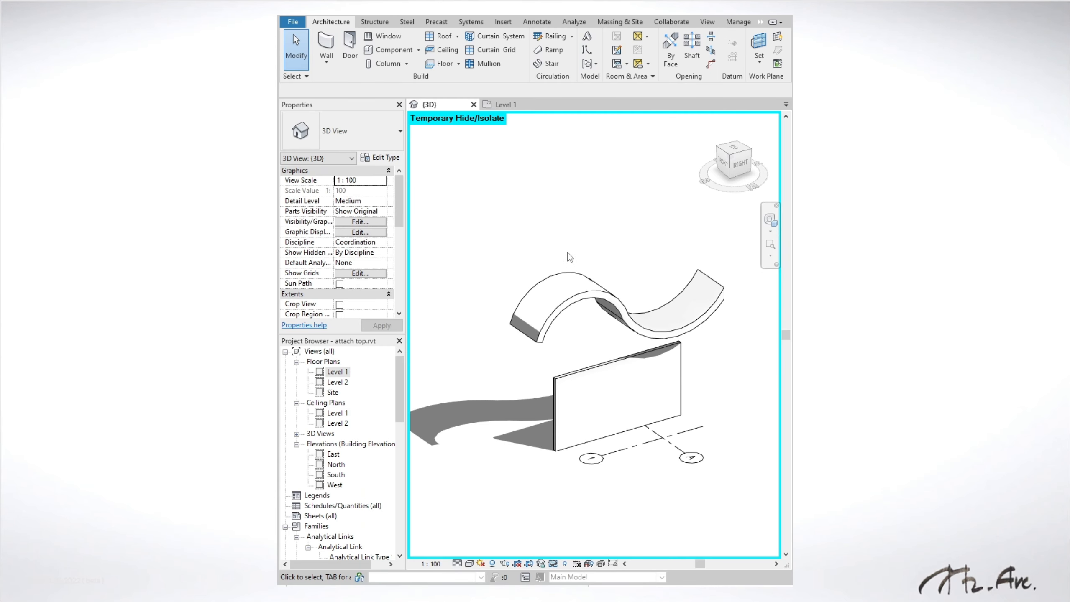
- Attach the top of the Generic - 200mm wall to the wave-shaped roof above it
click(587, 362)
mouse_move(678, 59)
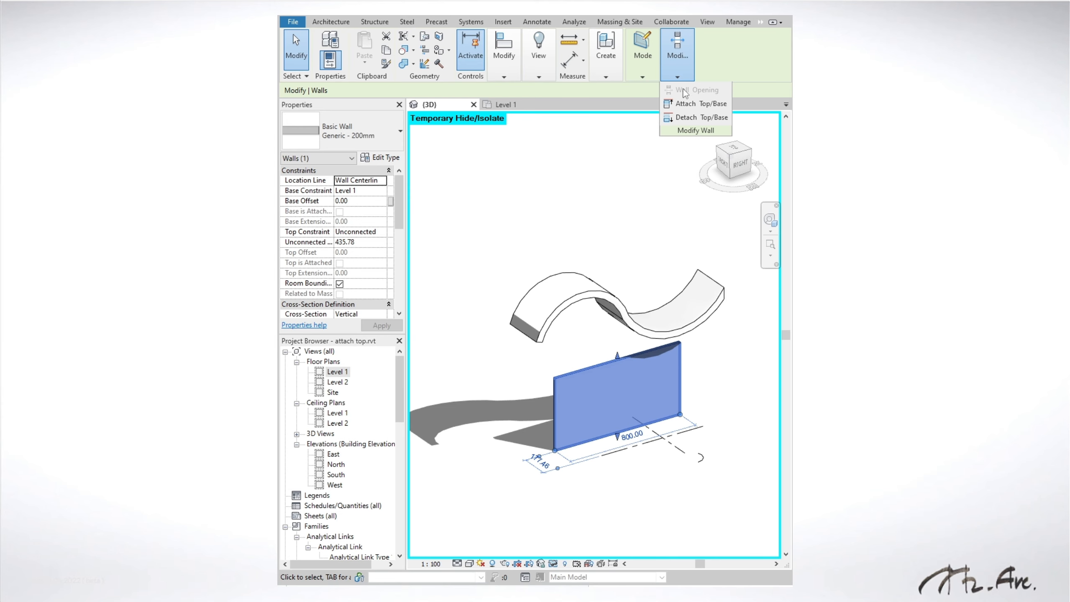
click(685, 104)
click(590, 291)
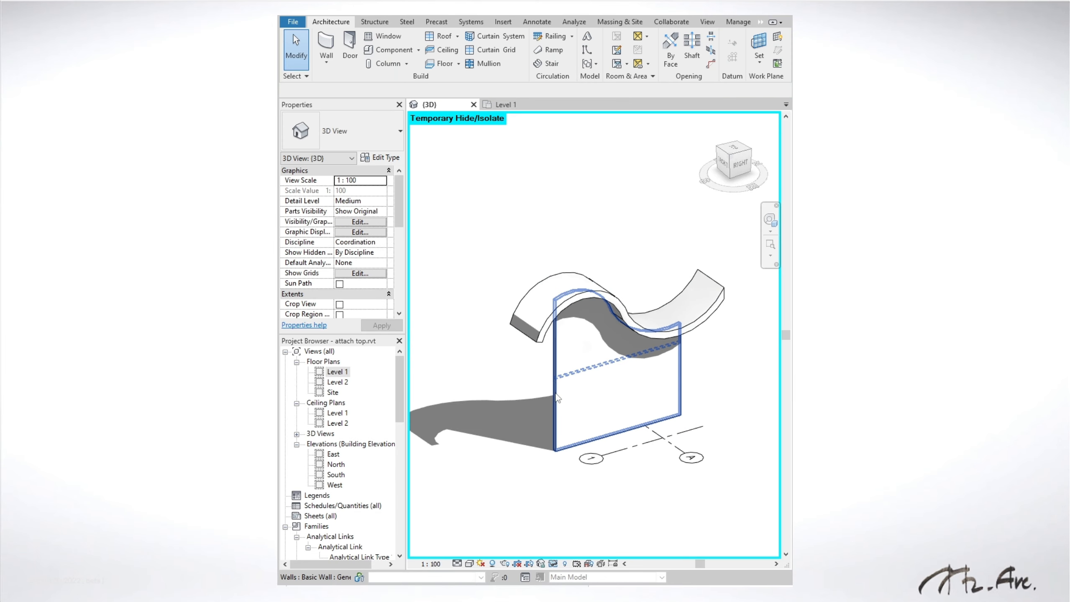
- Move the wave-shaped roof back and forth along the attached wall to test how the wall's top follows it
mouse_move(558, 398)
shift+middle_down()
mouse_move(547, 366)
mouse_move(560, 387)
shift+middle_up()
click(548, 327)
drag(547, 328, 481, 338)
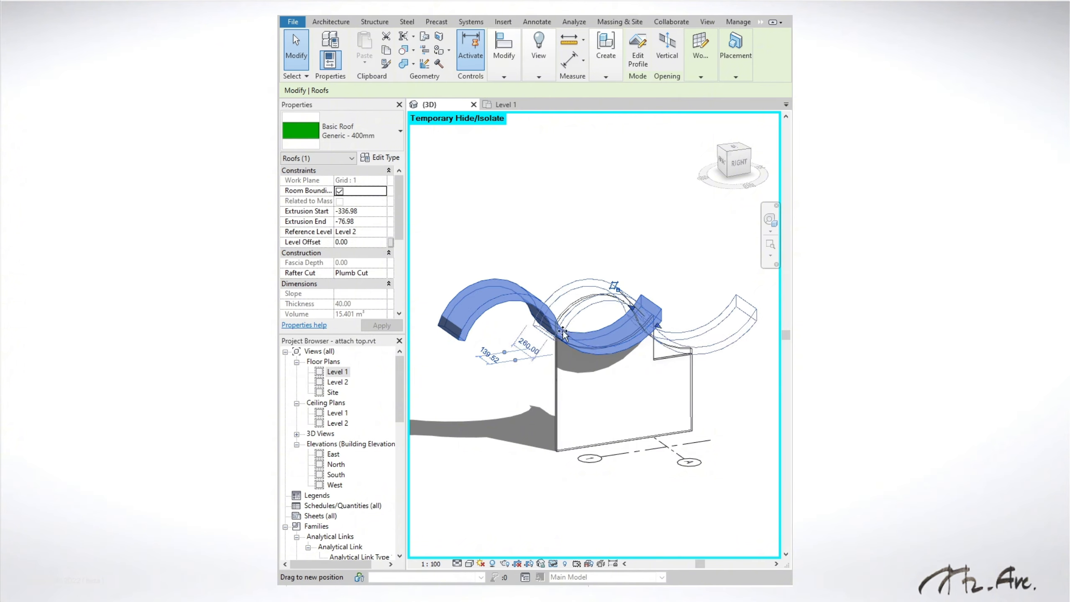
drag(563, 333, 595, 332)
mouse_move(566, 388)
shift+middle_down()
mouse_move(531, 395)
mouse_move(558, 383)
shift+middle_up()
drag(574, 315, 527, 317)
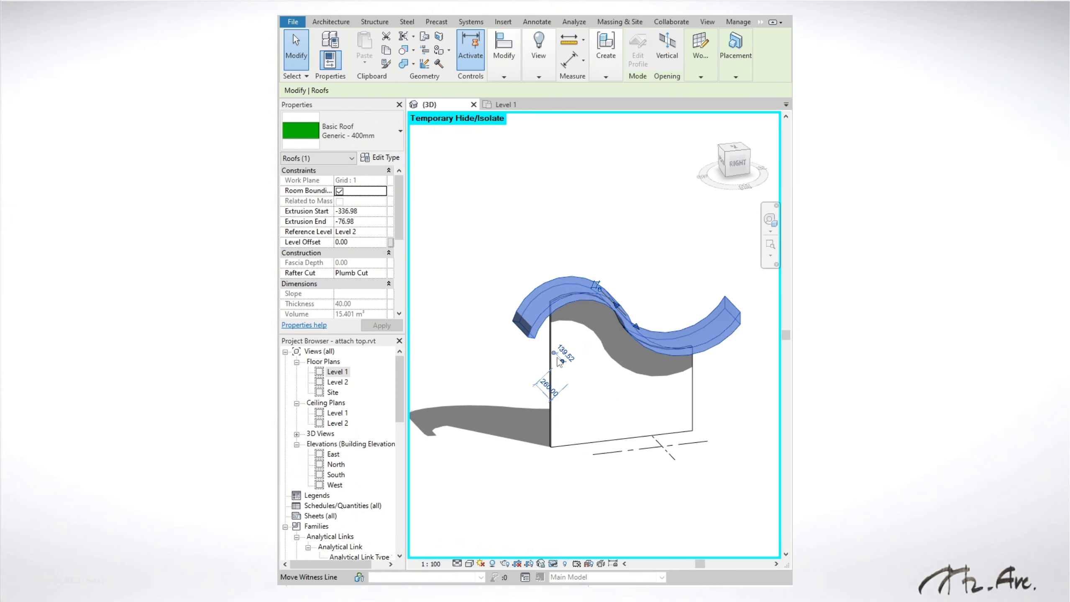
- Undo the roof moves
key(ctrl+z)
key(ctrl+z)
key(ctrl+z)
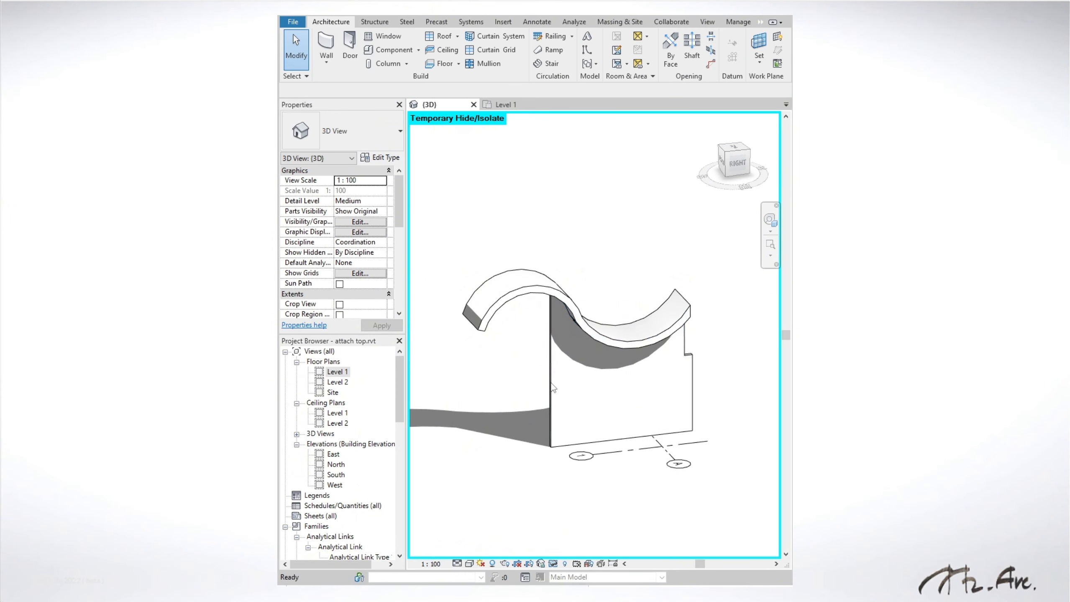
key(ctrl+z)
- Open the attached wall's profile for editing and select its boundary lines
shift+middle_drag(548, 385, 553, 389)
click(559, 388)
click(642, 63)
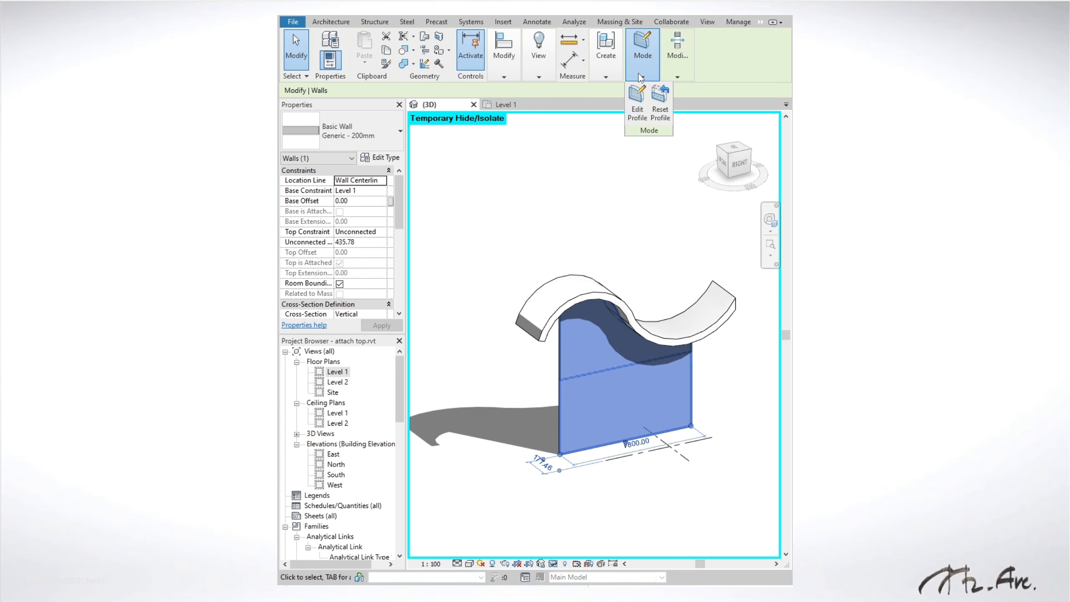
click(638, 101)
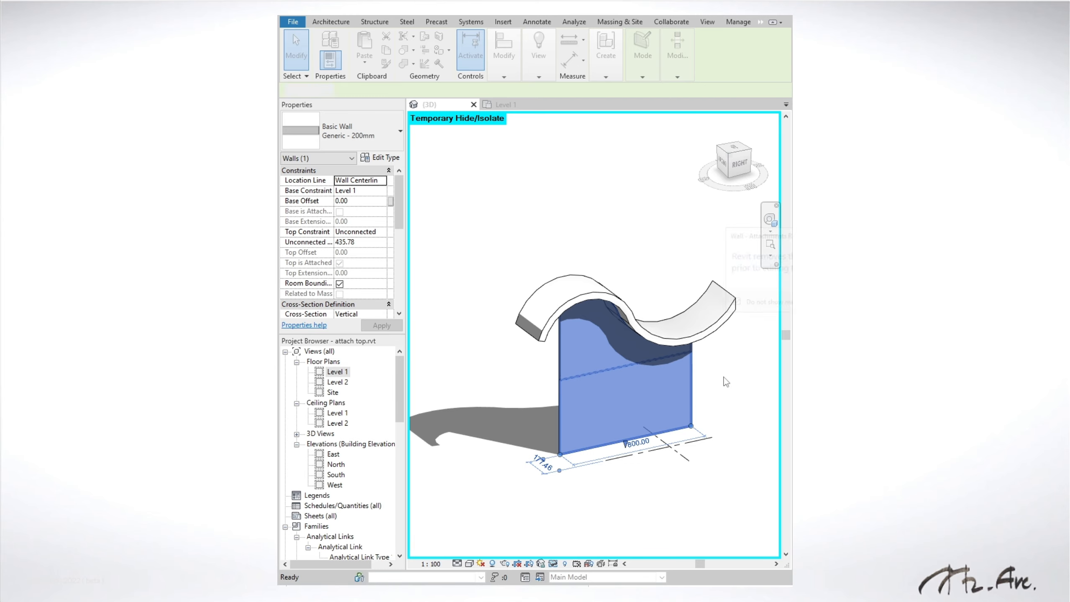
click(559, 383)
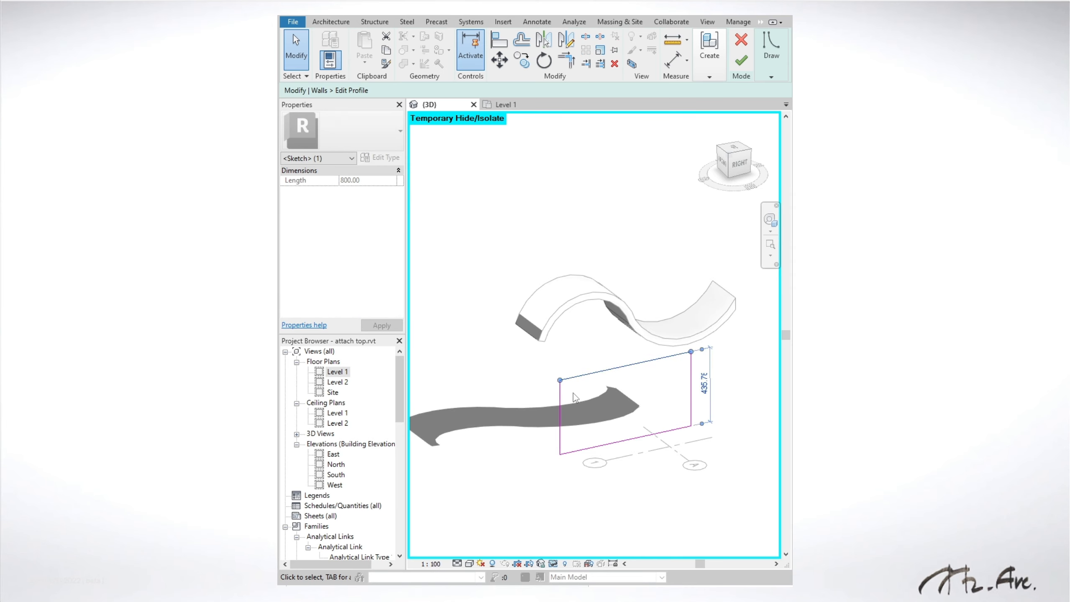
click(573, 393)
click(567, 386)
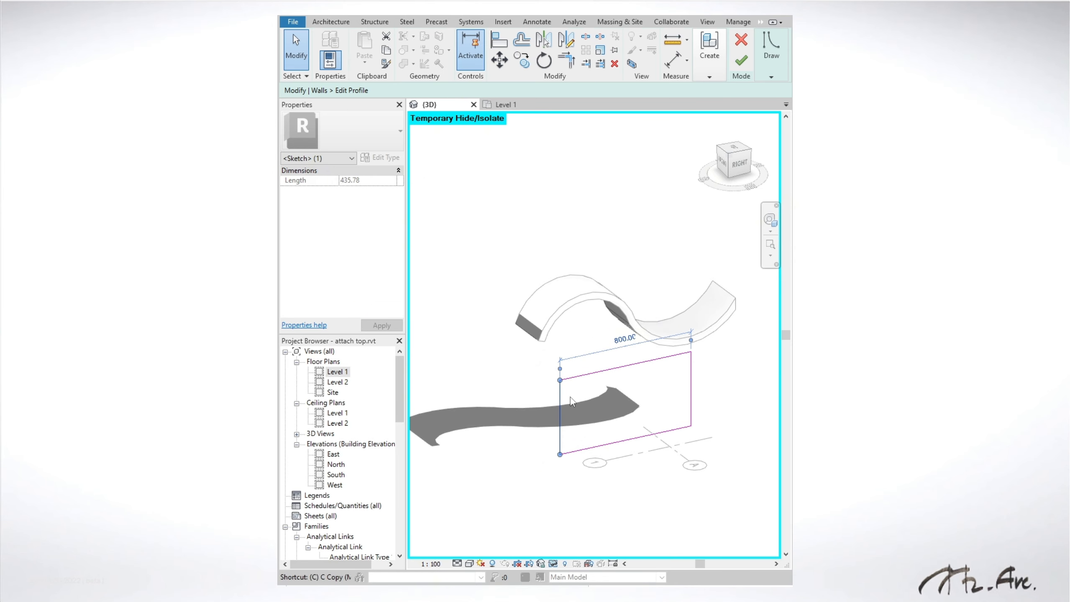
- Draw a diagonal line across the profile's upper-left corner and trim the boundary to it
click(765, 65)
click(761, 90)
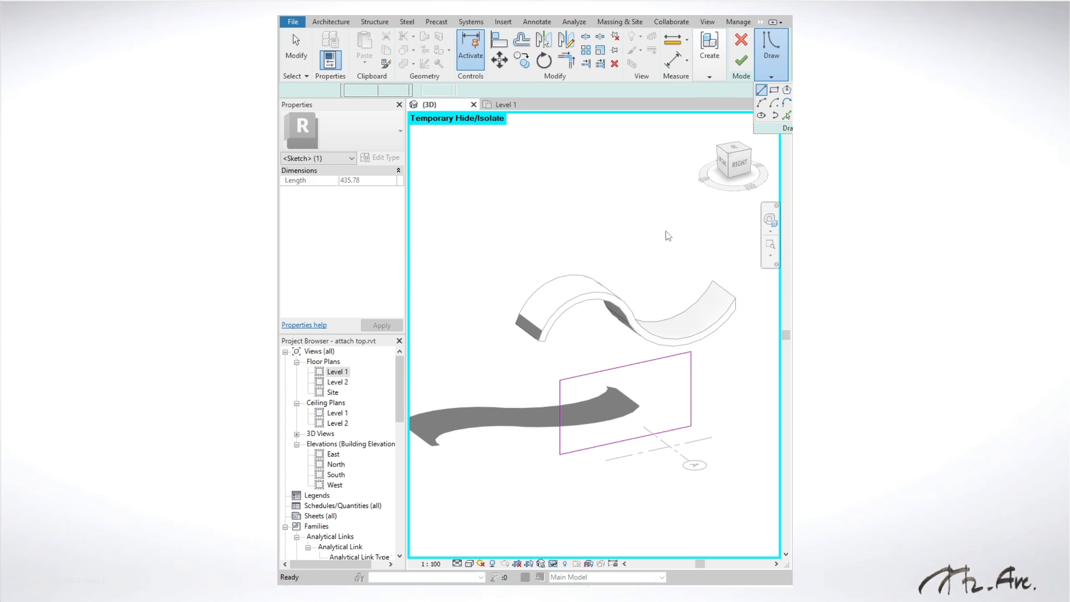
click(560, 401)
click(594, 373)
key(Escape)
key(Escape)
key(t)
key(r)
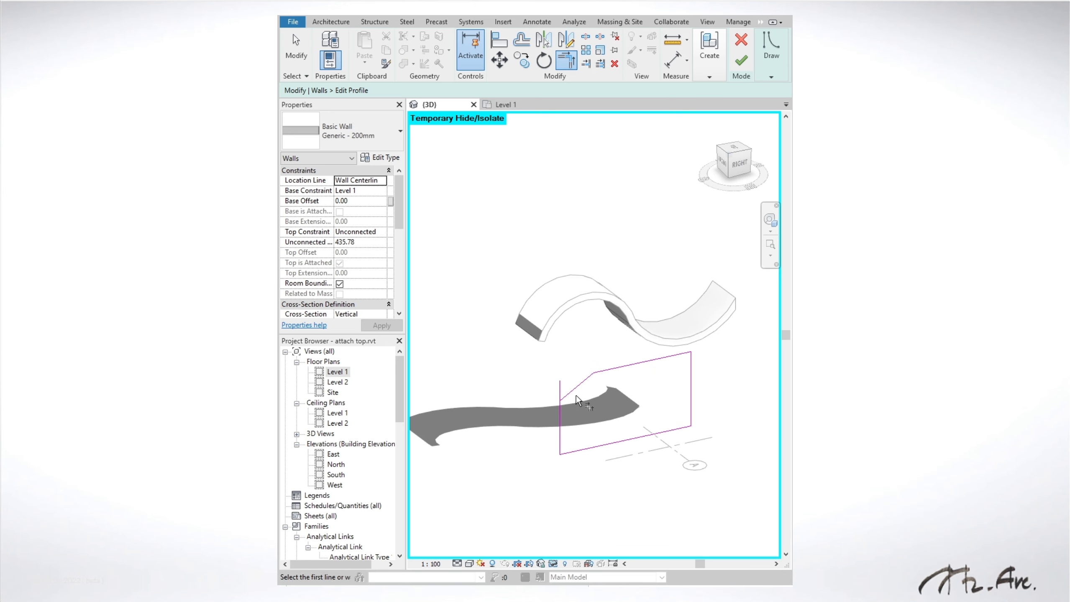
key(Escape)
- Finish the wall profile edit, unjoining the wall from the roof
click(741, 60)
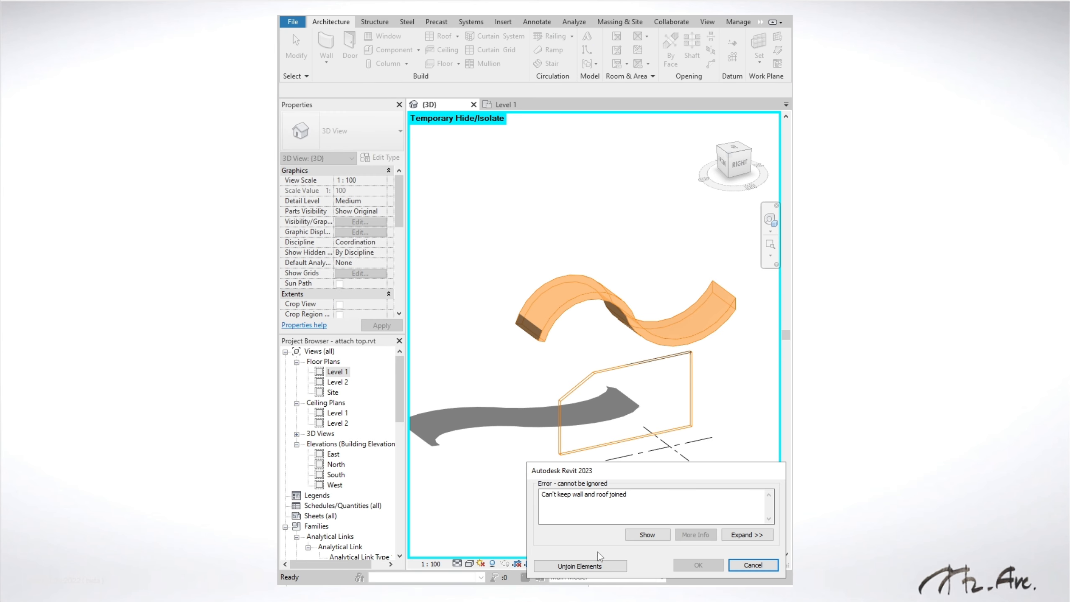
click(586, 566)
click(553, 487)
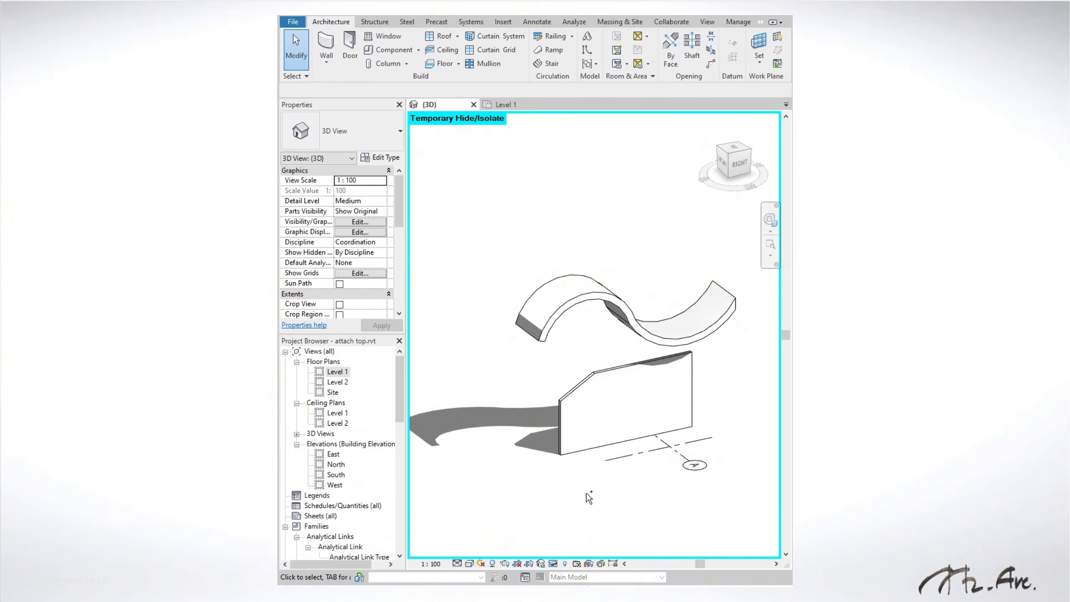
- Undo the profile edit and the unjoining of the wall and roof
key(ctrl+z)
key(ctrl+z)
key(ctrl+z)
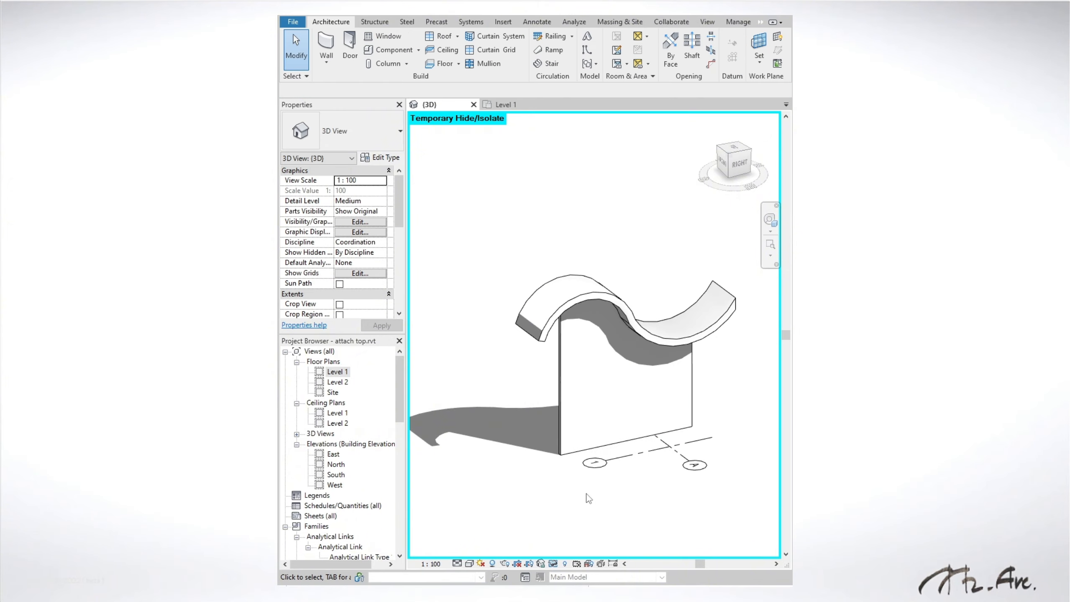
- Detach the wall's top from the wave-shaped roof
click(570, 364)
mouse_move(643, 77)
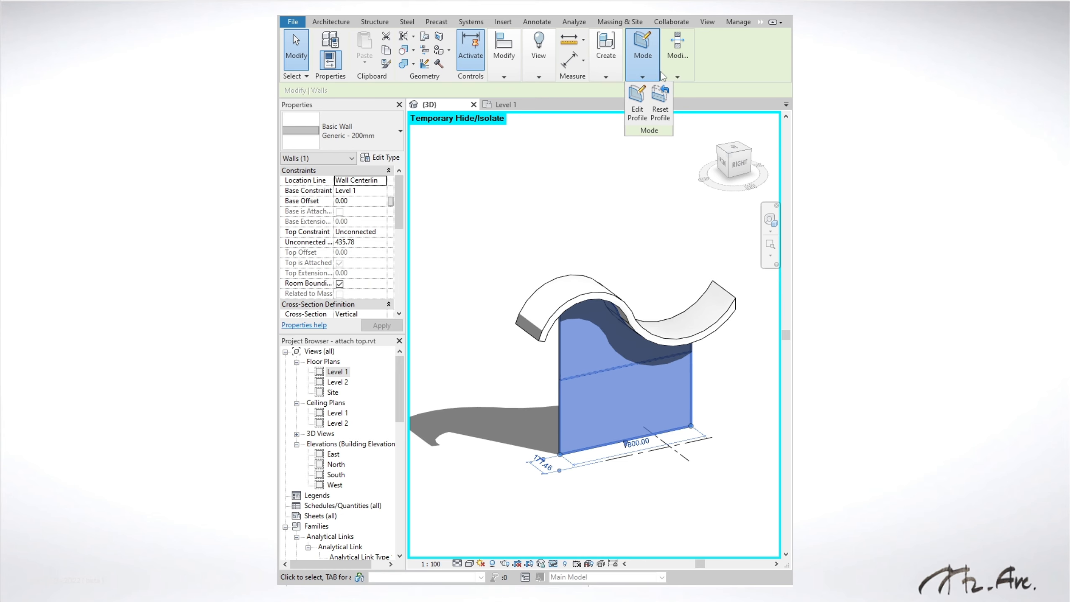
click(686, 117)
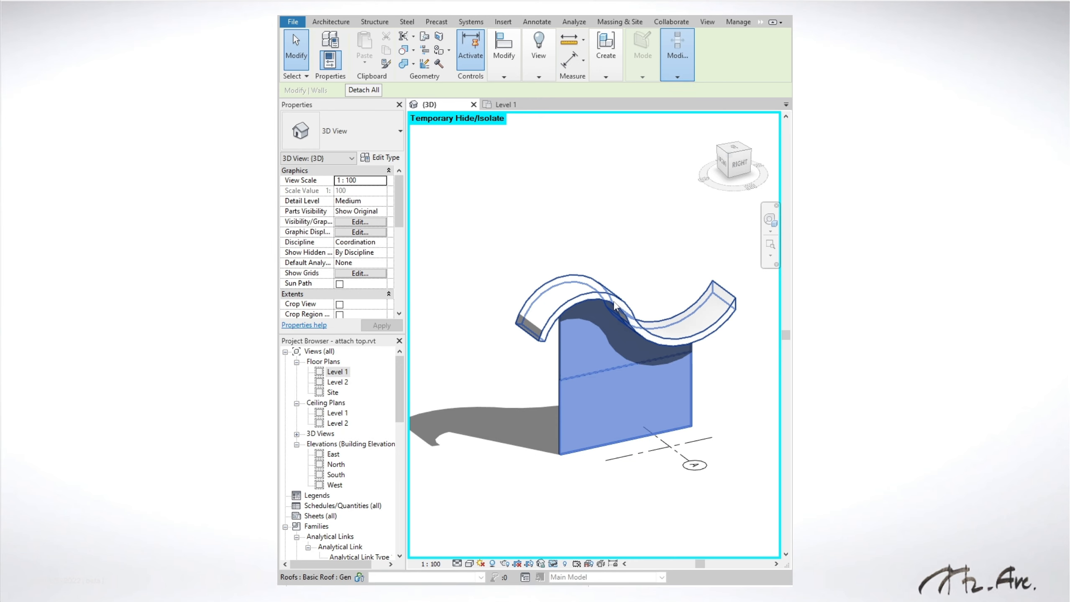
click(616, 308)
key(Escape)
key(Escape)
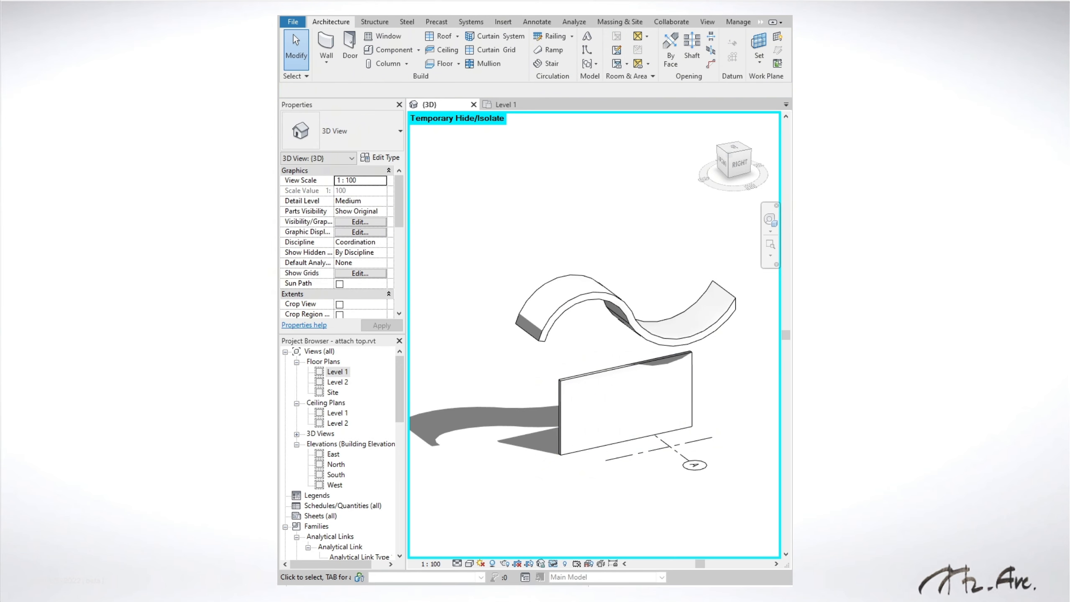